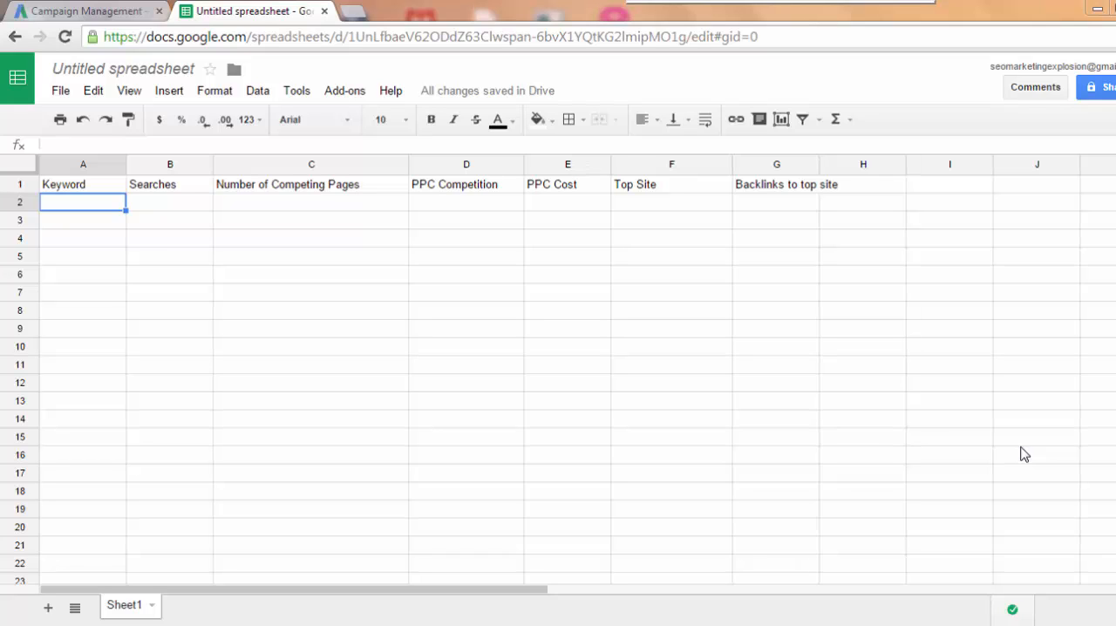
- Switch to the Google AdWords account and open the Keyword Planner
left_click(63, 15)
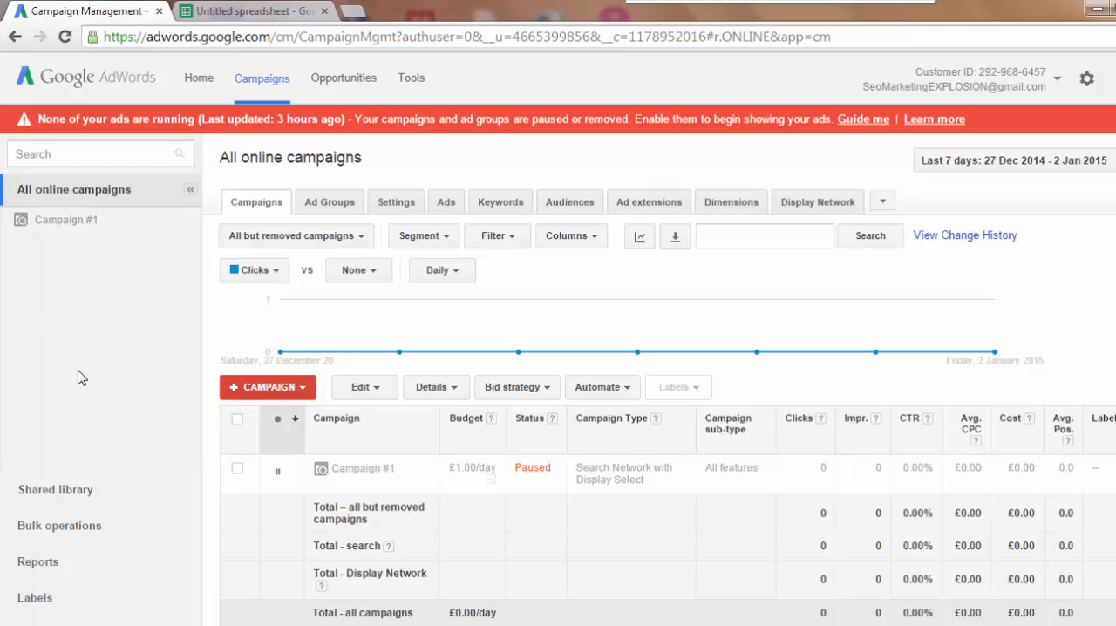
left_click(412, 85)
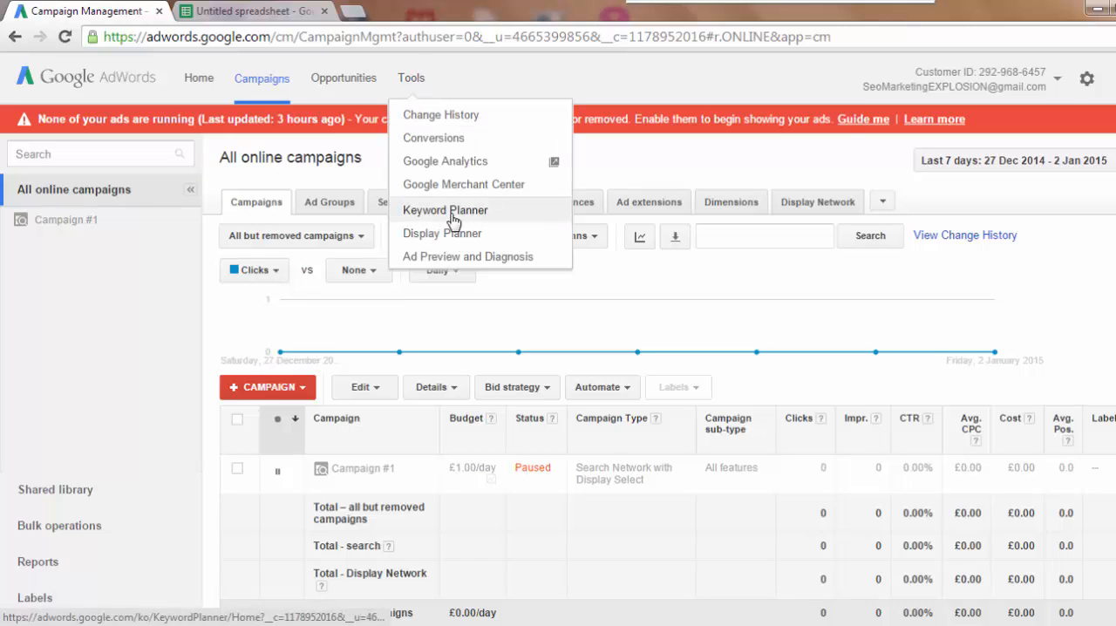
left_click(408, 212)
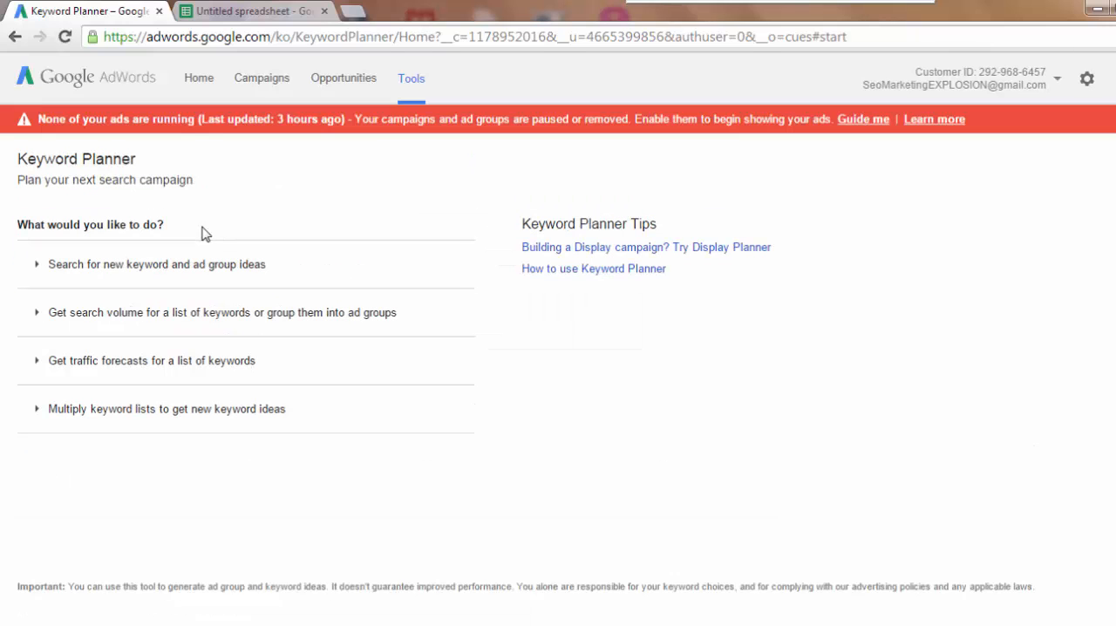
- Search for new keyword and ad group ideas for the product or service "knitting"
left_click(170, 273)
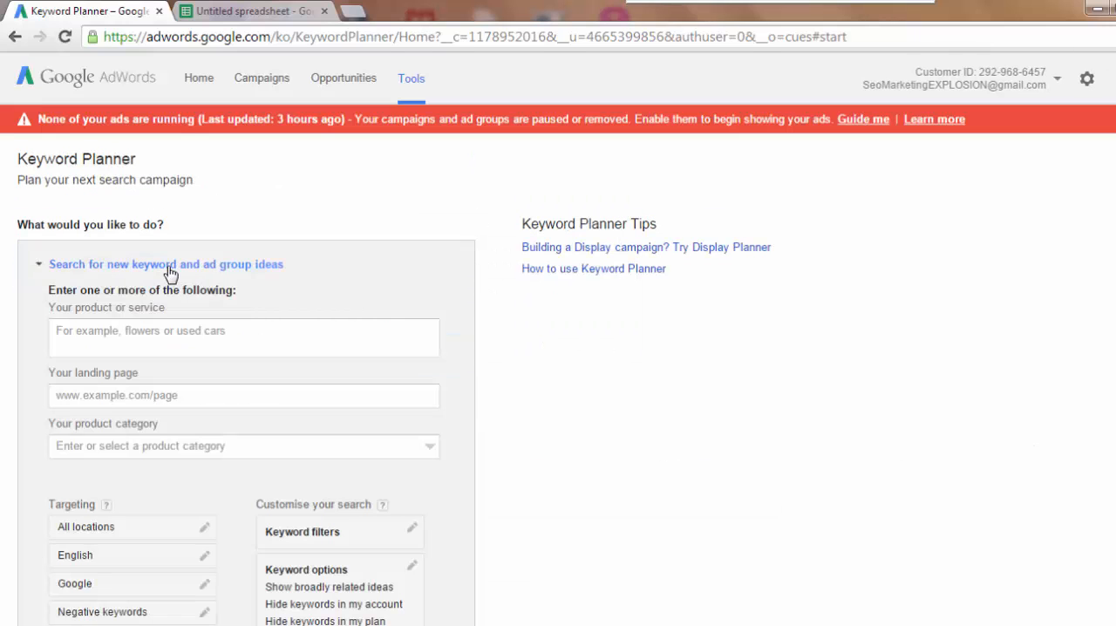
left_click(130, 332)
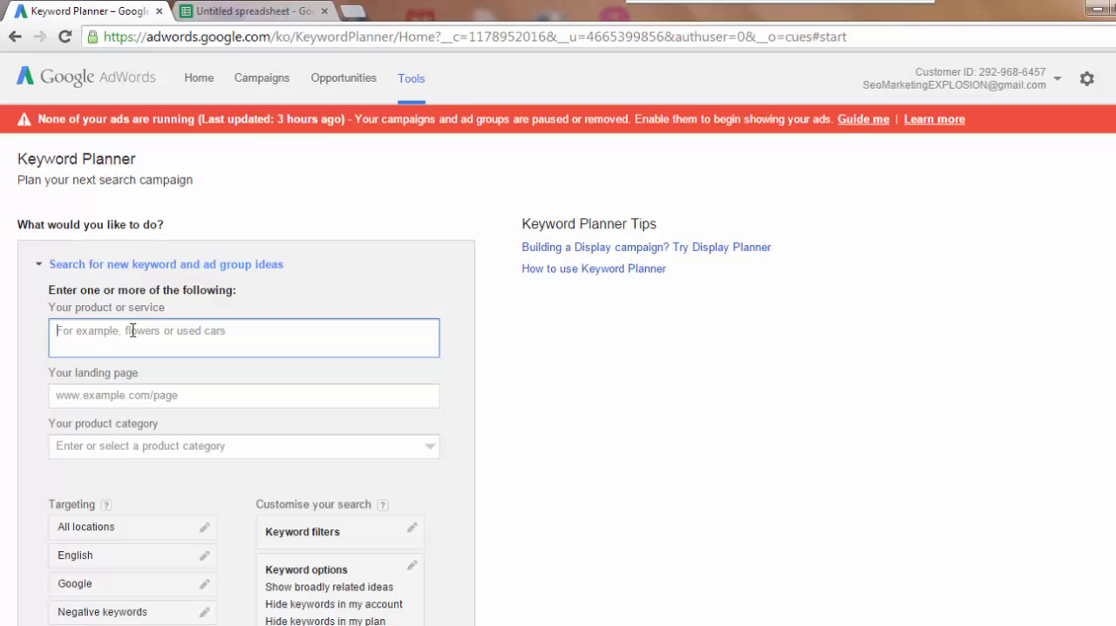
type("knitting")
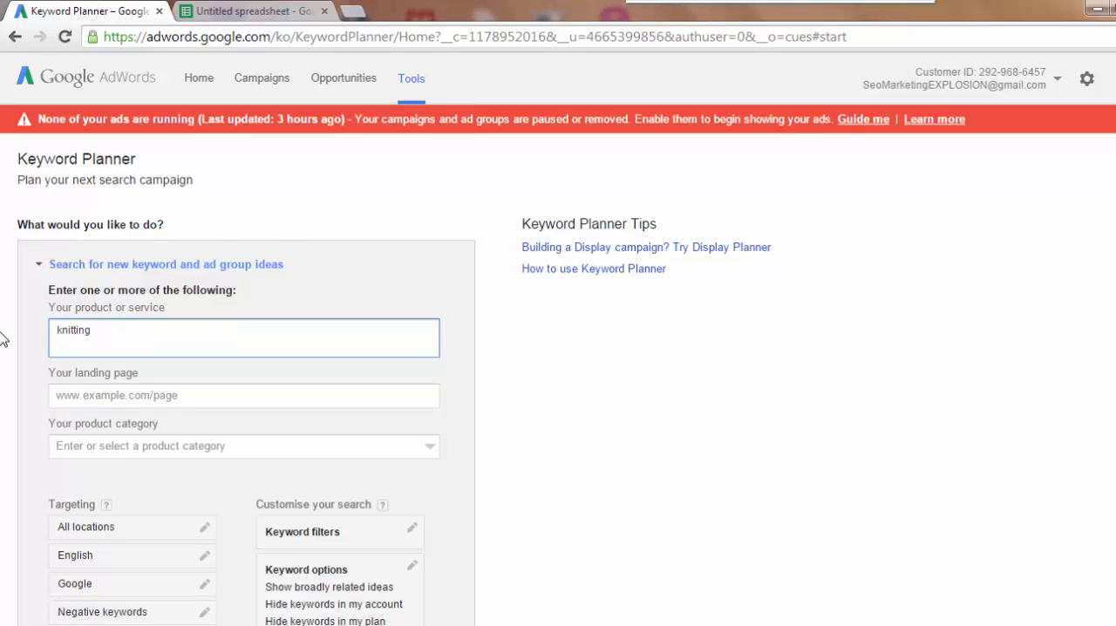
scroll(224, 319, "down", 5)
left_click(79, 315)
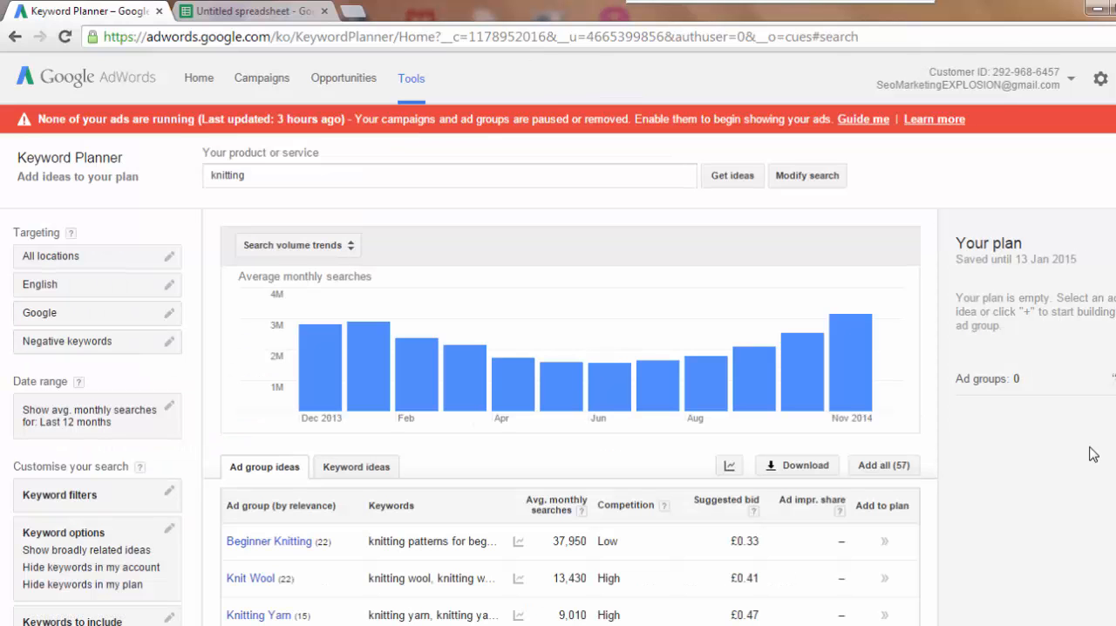
- Show the individual keyword ideas for knitting and sort them by average monthly searches, highest first
scroll(570, 419, "down", 4)
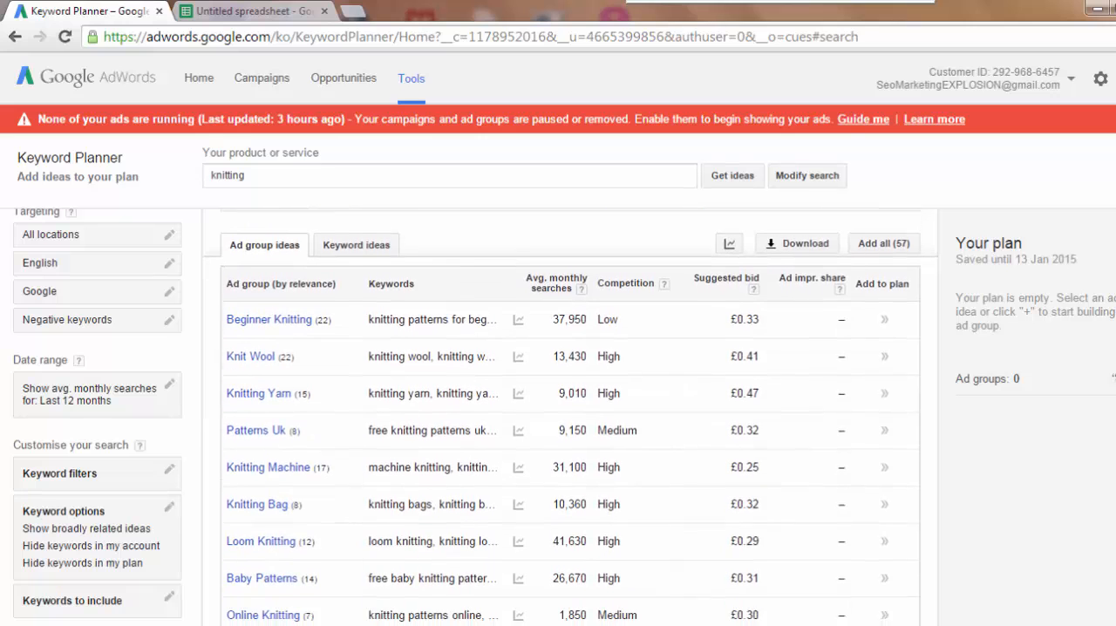
scroll(1042, 394, "up", 1)
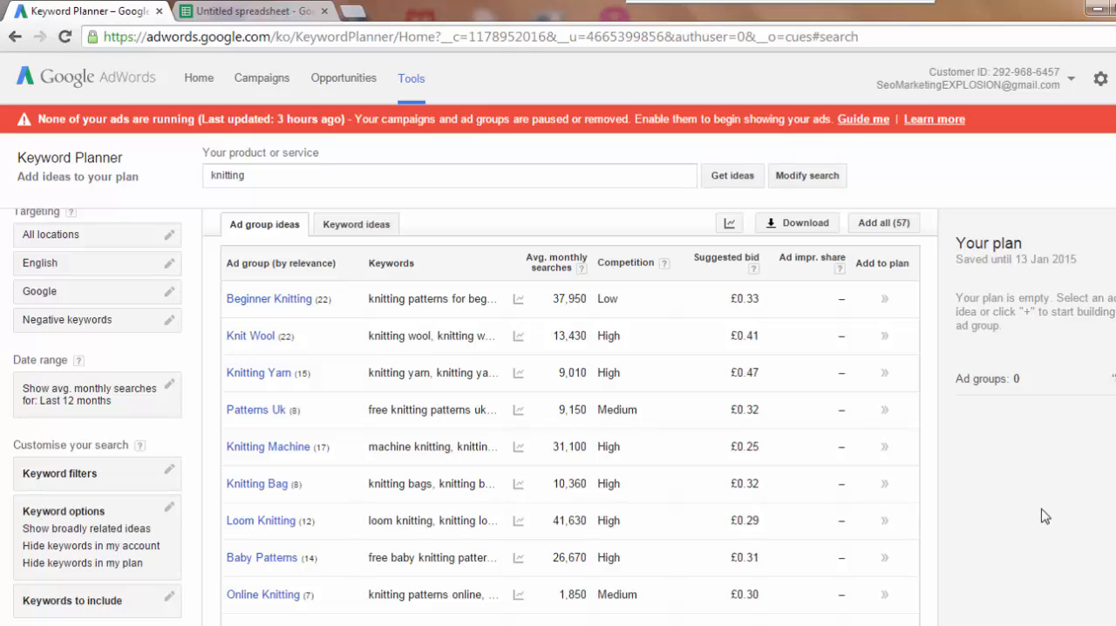
left_click(362, 228)
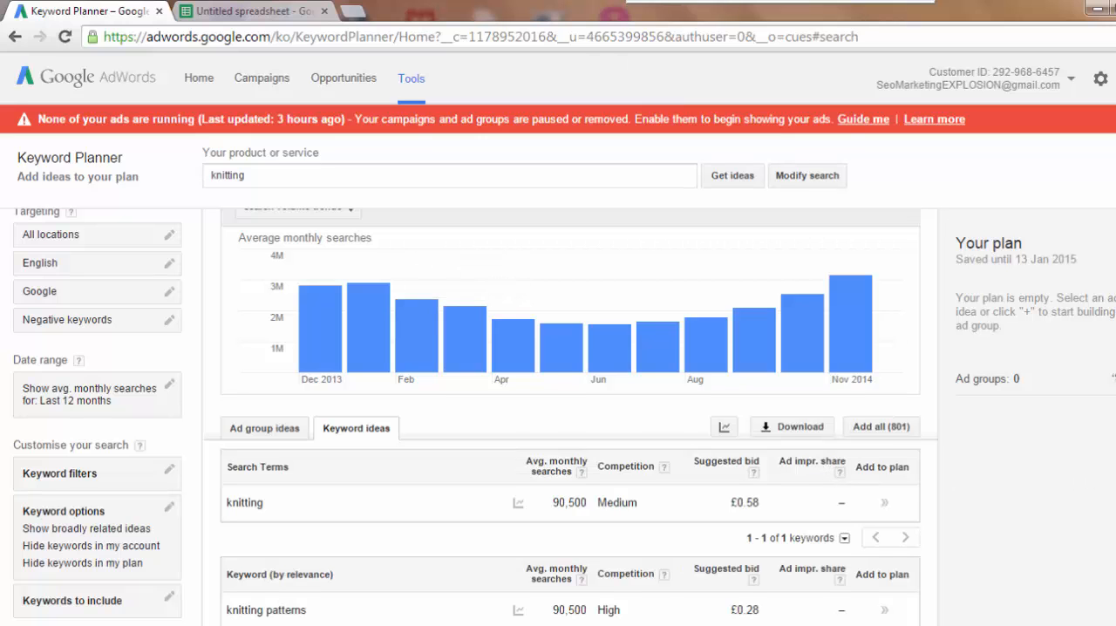
scroll(570, 418, "down", 3)
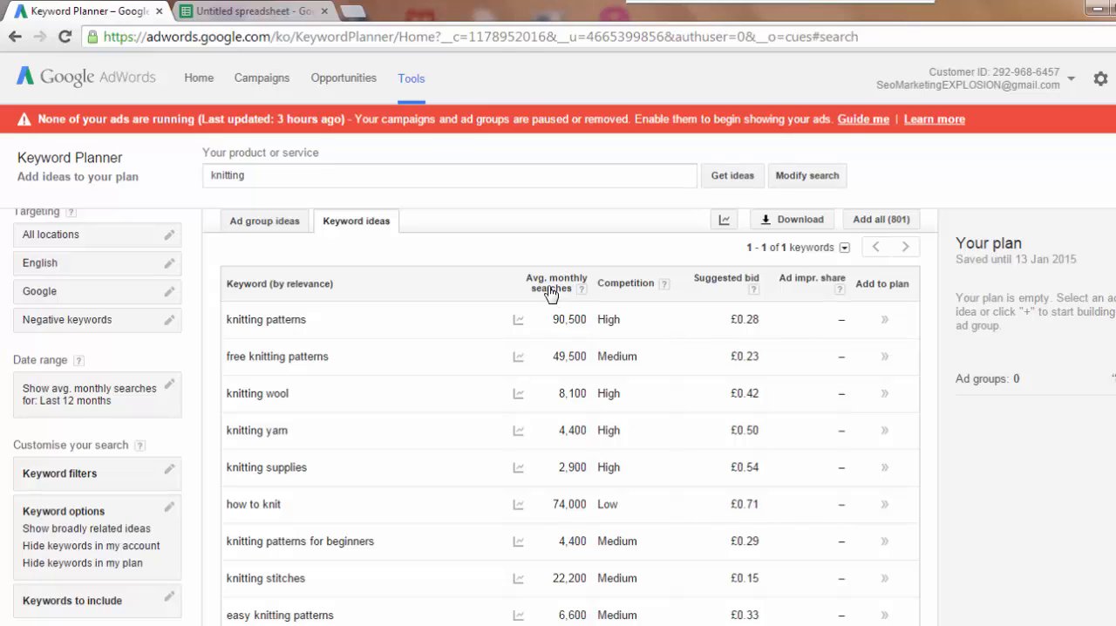
left_click(549, 290)
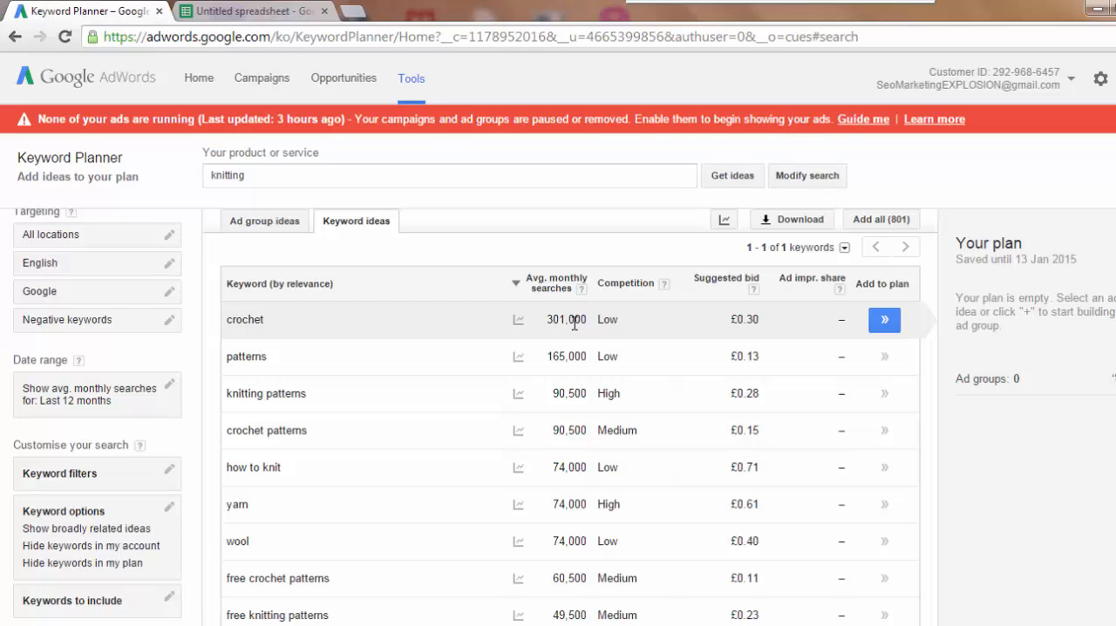
- Copy the keyword "crochet" from the keyword ideas into cell A2 of the Google Sheets spreadsheet
double_click(256, 319)
key("ctrl+c")
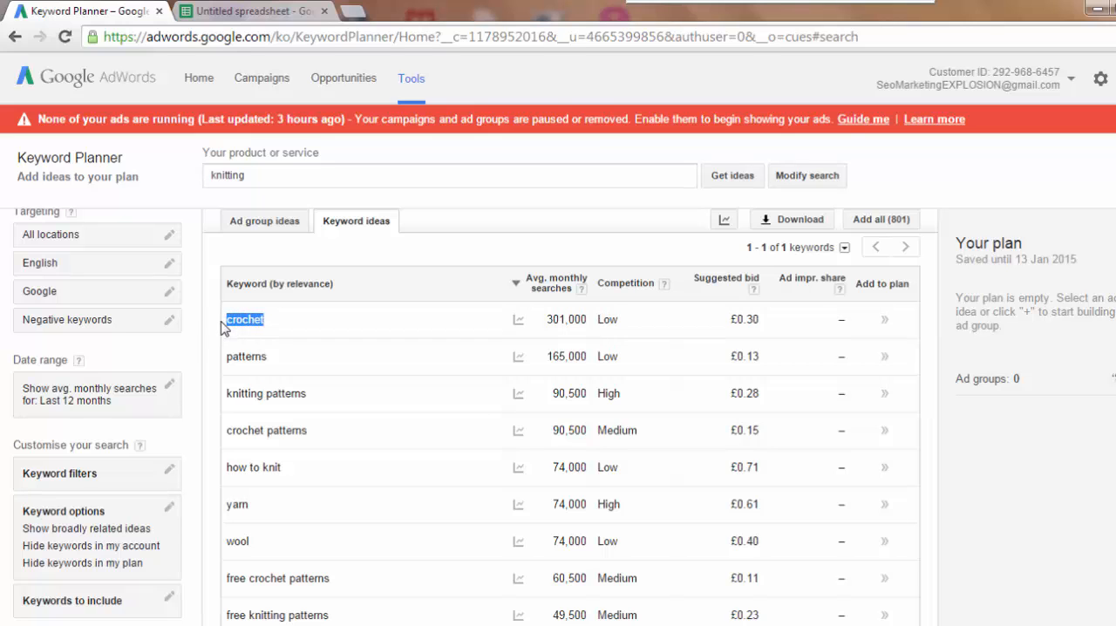
left_click(237, 13)
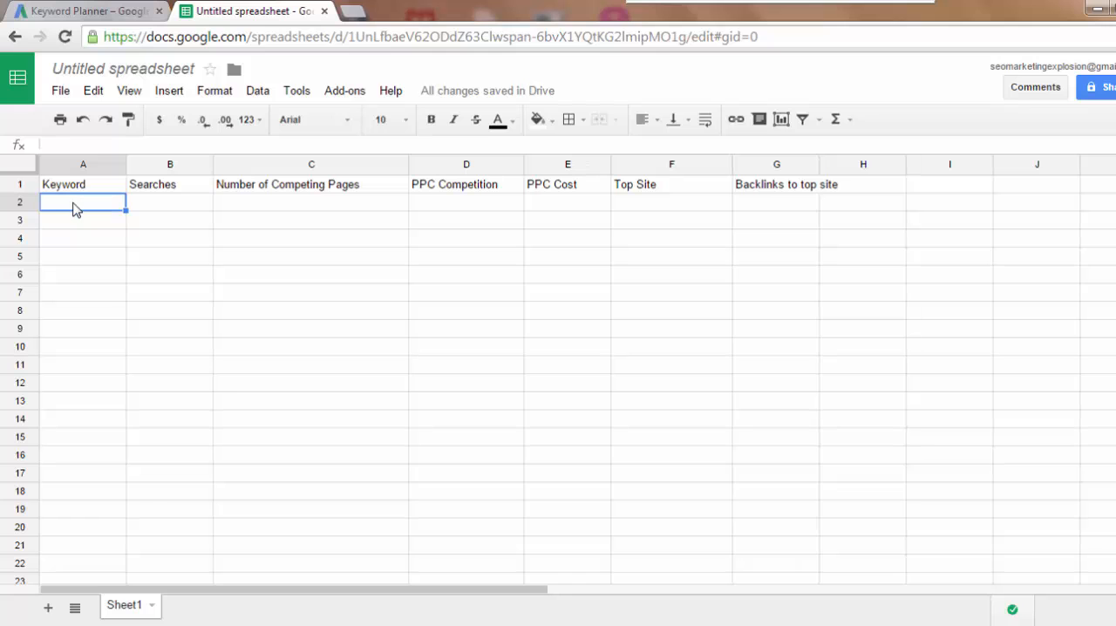
key("ctrl+v")
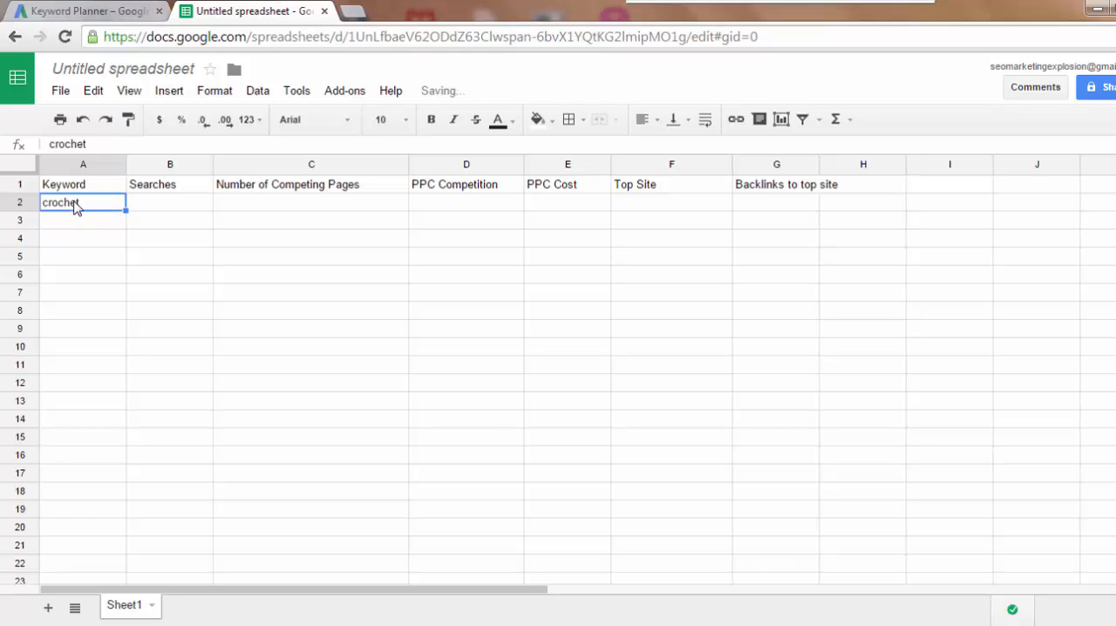
- Copy crochet's average monthly searches, 301,000, from Keyword Planner into Searches cell B2 of the spreadsheet
left_click(92, 11)
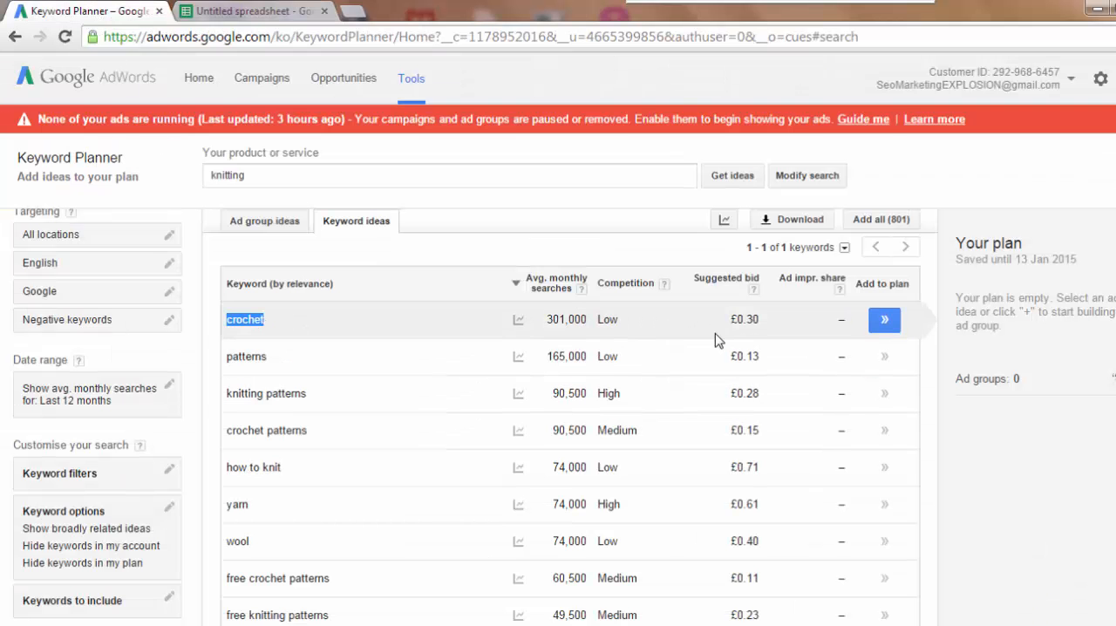
left_click(571, 320)
double_click(570, 320)
key("ctrl+c")
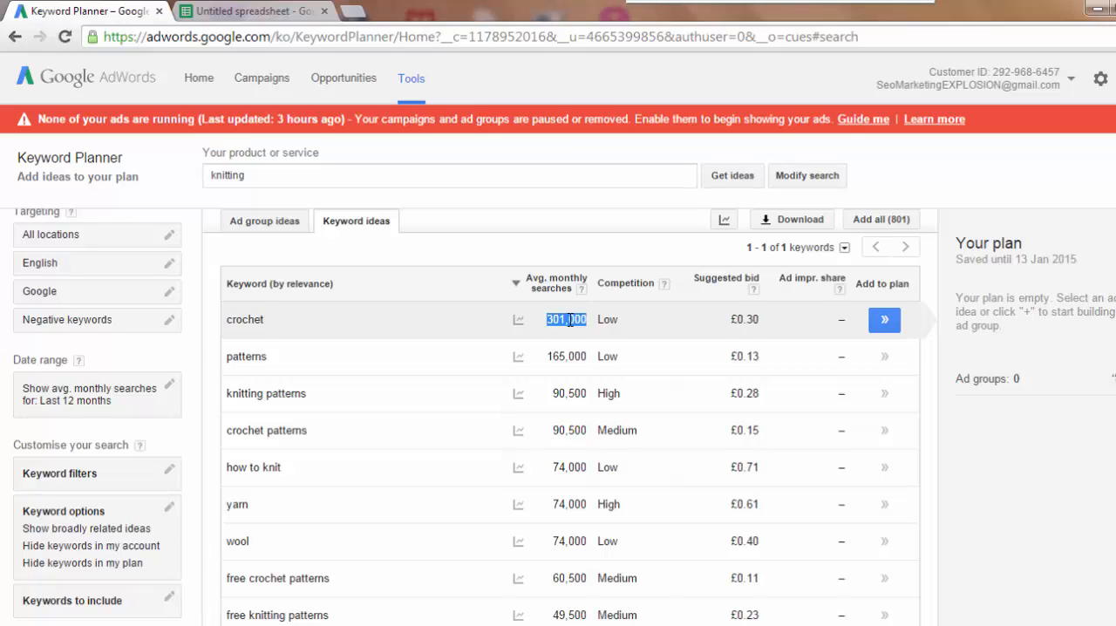
left_click(241, 9)
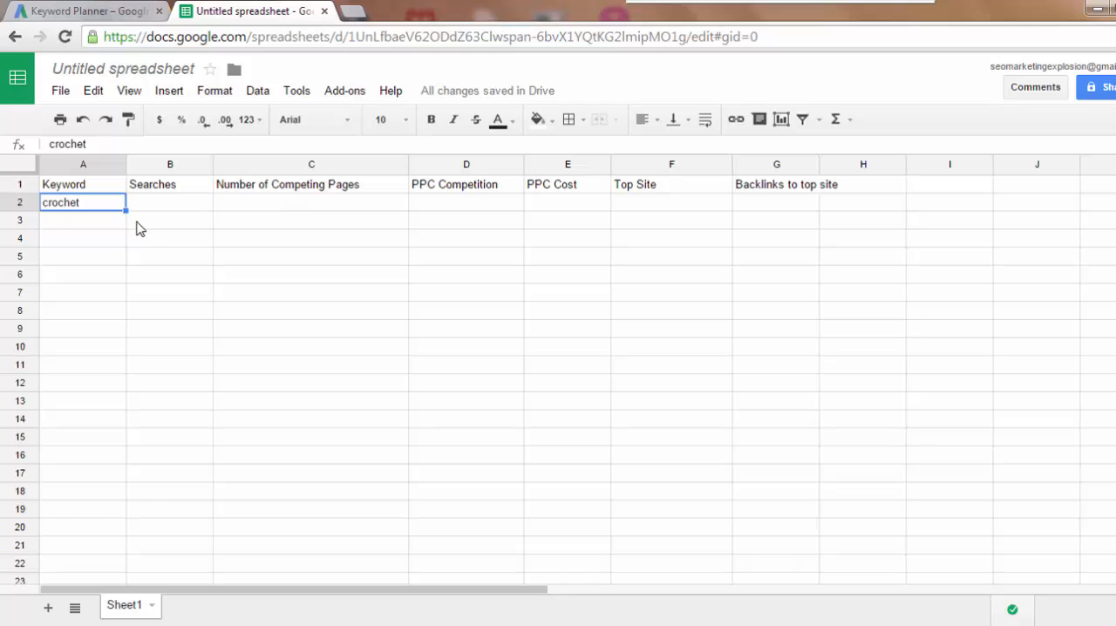
left_click(159, 208)
key("ctrl+v")
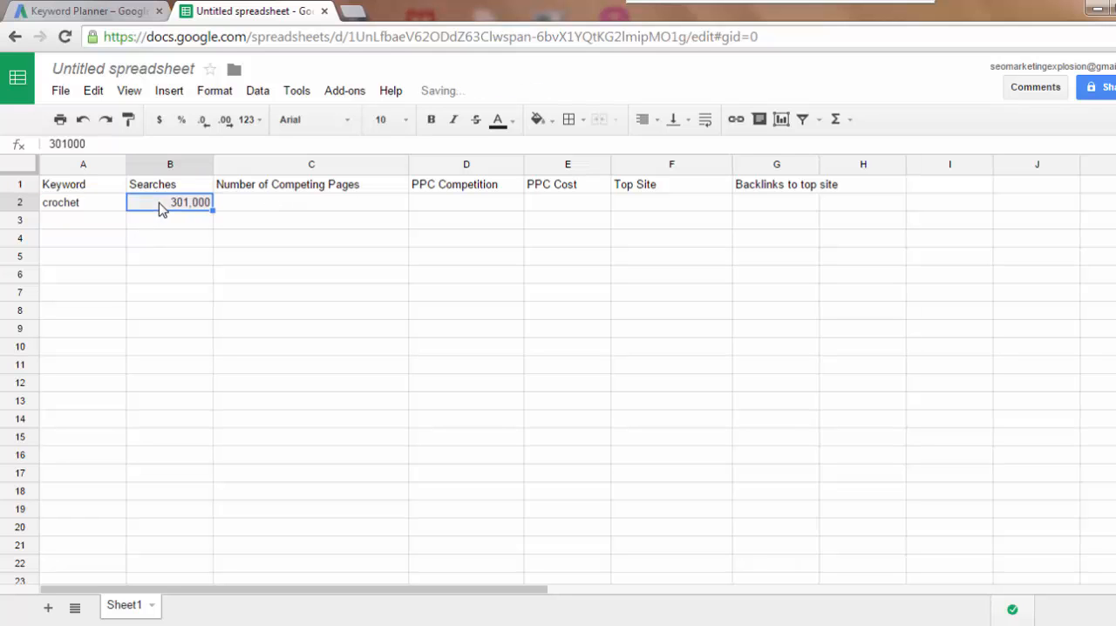
- Copy crochet's competition level, Low, from Keyword Planner into PPC Competition cell D2 of the spreadsheet
left_click(118, 17)
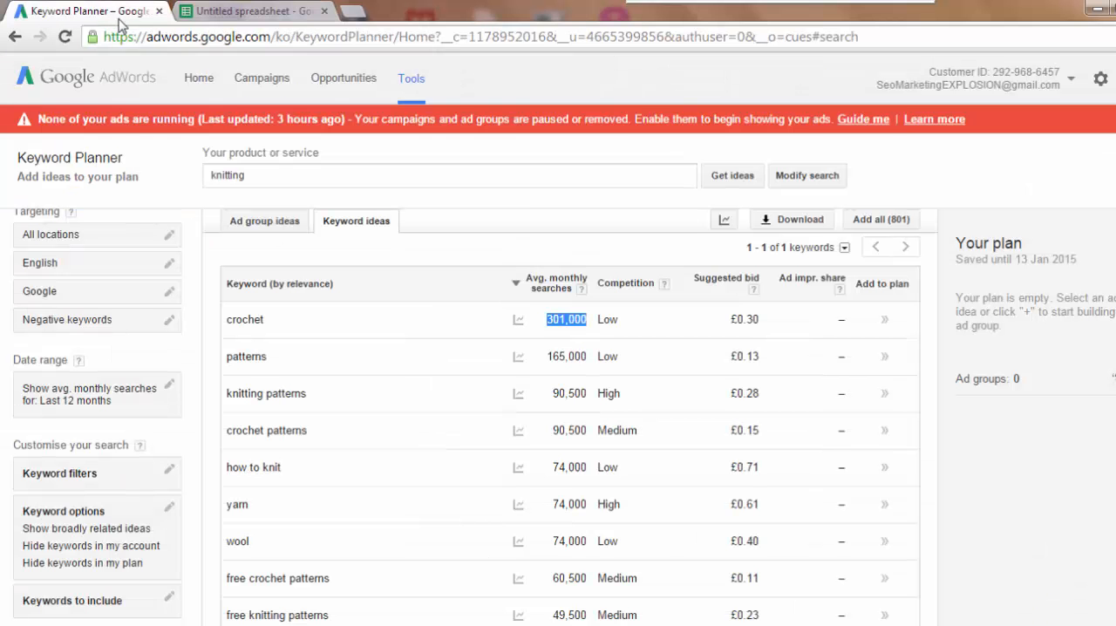
double_click(612, 319)
key("ctrl+c")
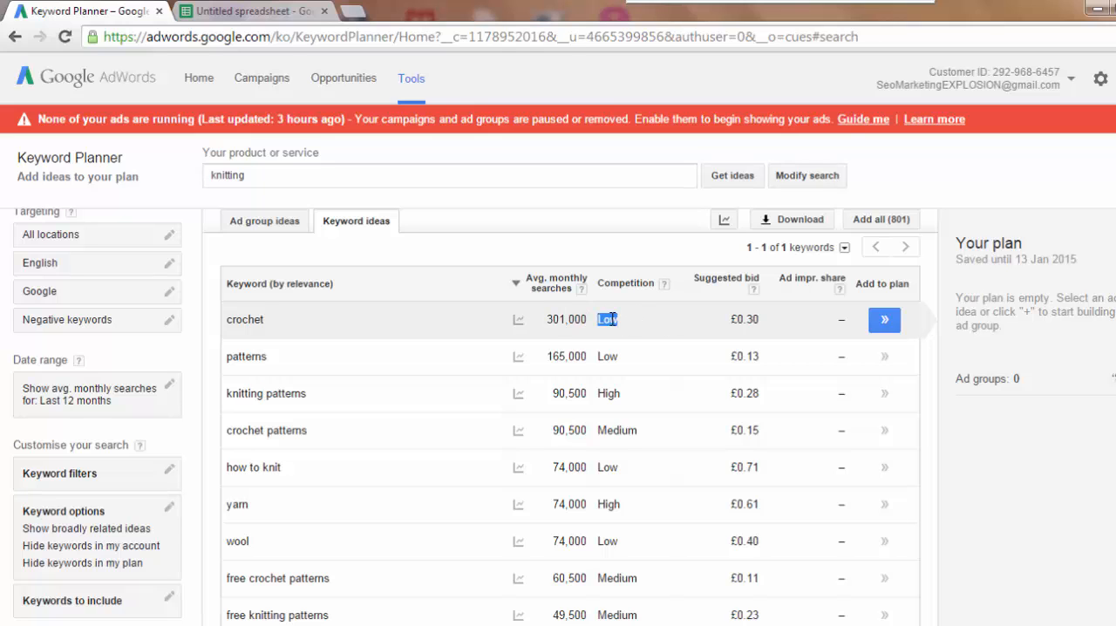
left_click(288, 11)
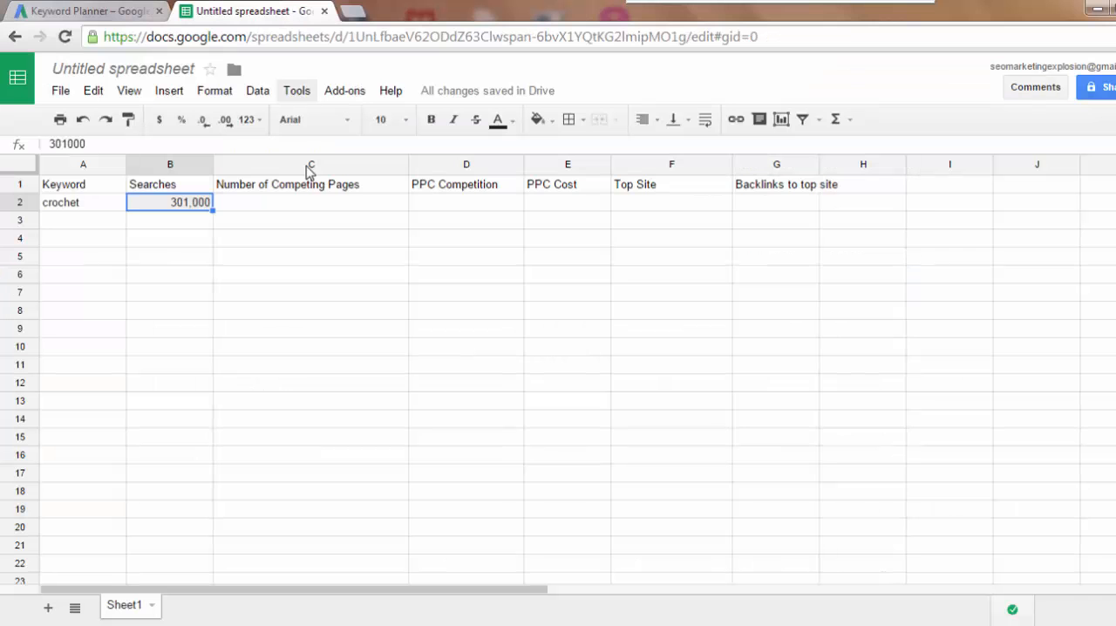
left_click(442, 209)
key("ctrl+v")
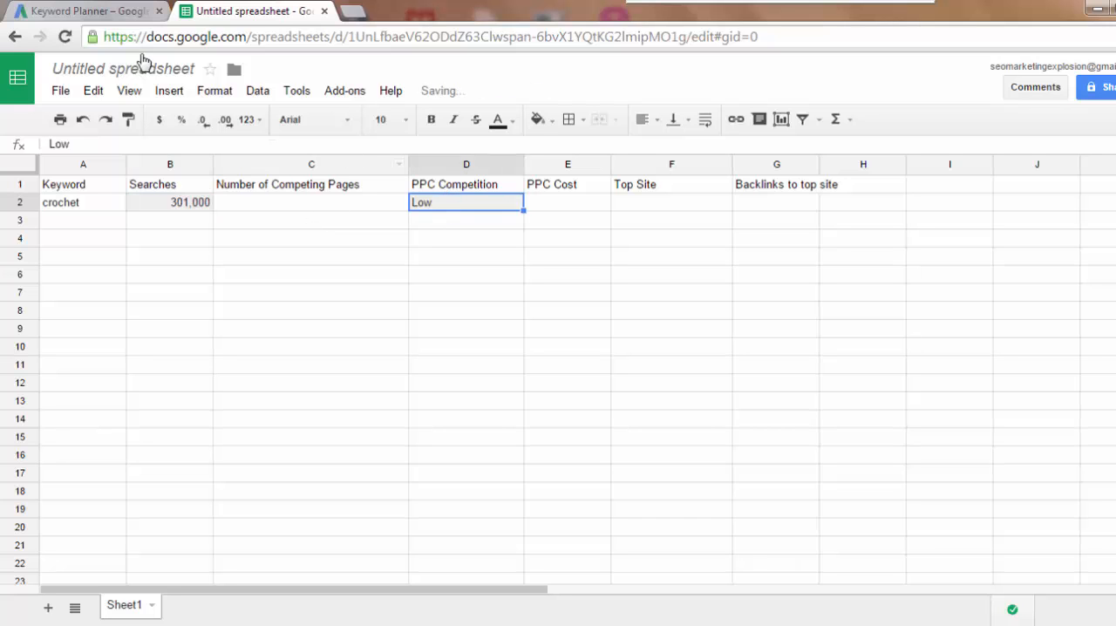
- Copy crochet's suggested bid, 0.30 without the pound sign, from Keyword Planner into PPC Cost cell E2 of the spreadsheet
left_click(101, 12)
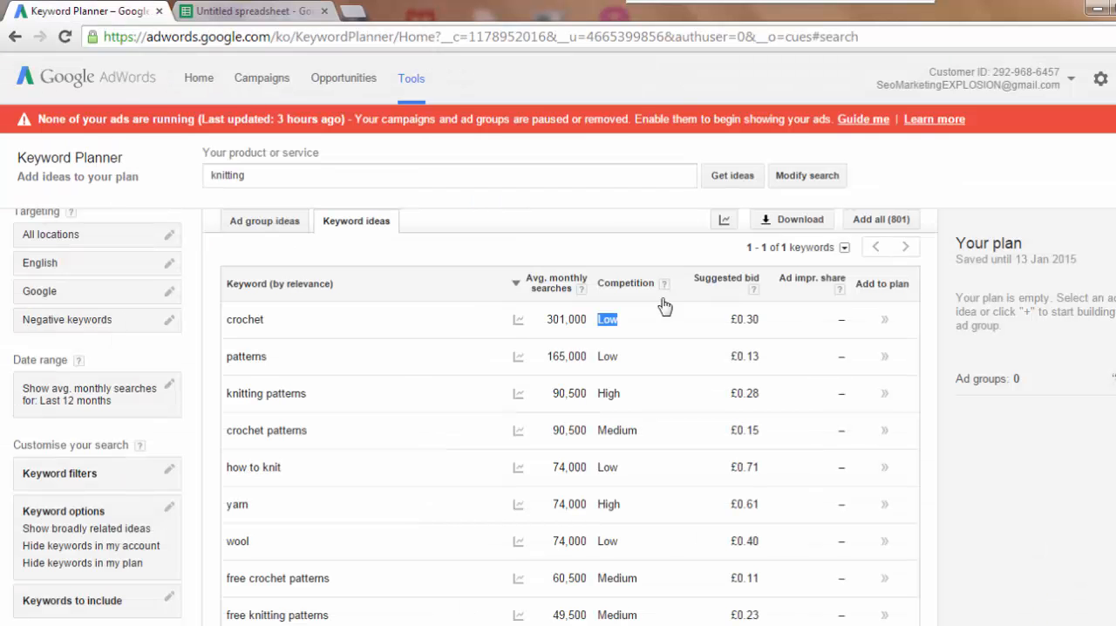
double_click(748, 320)
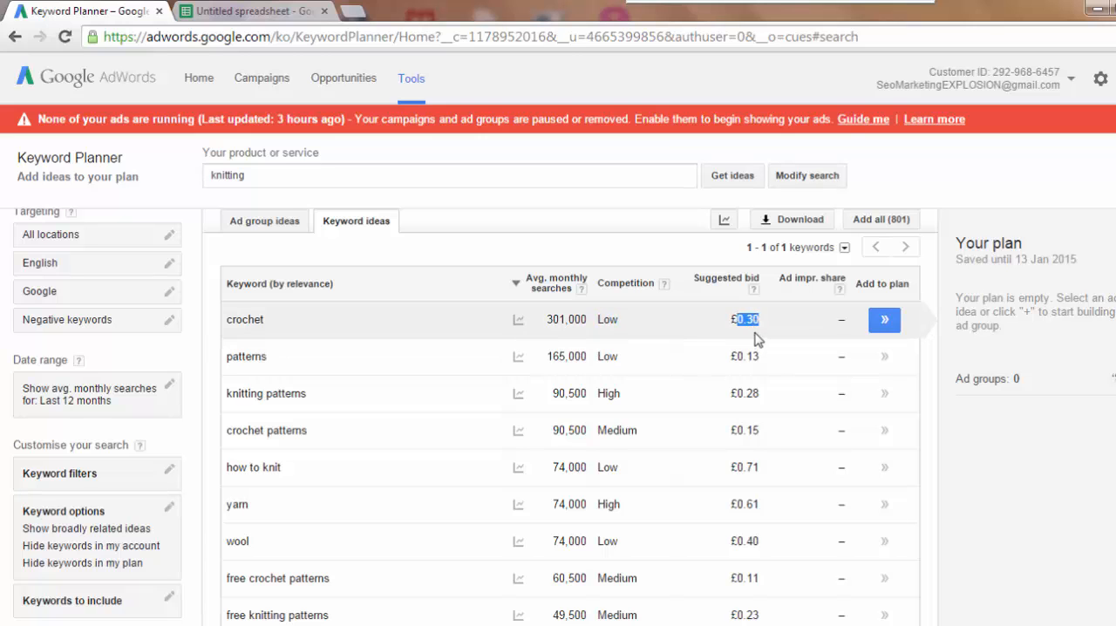
left_click(261, 19)
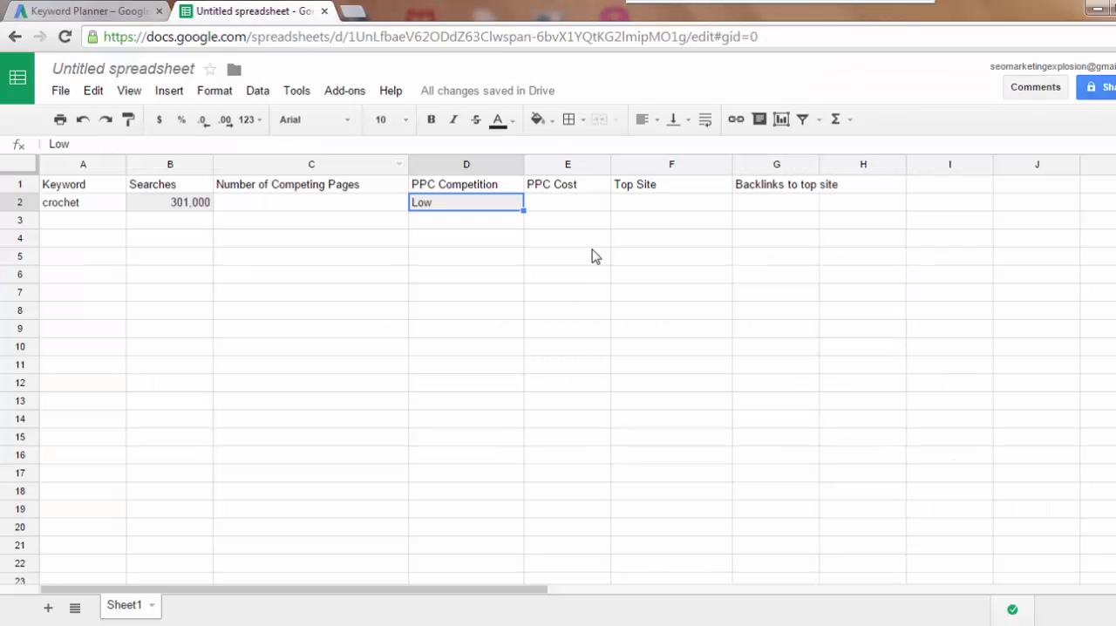
left_click(558, 203)
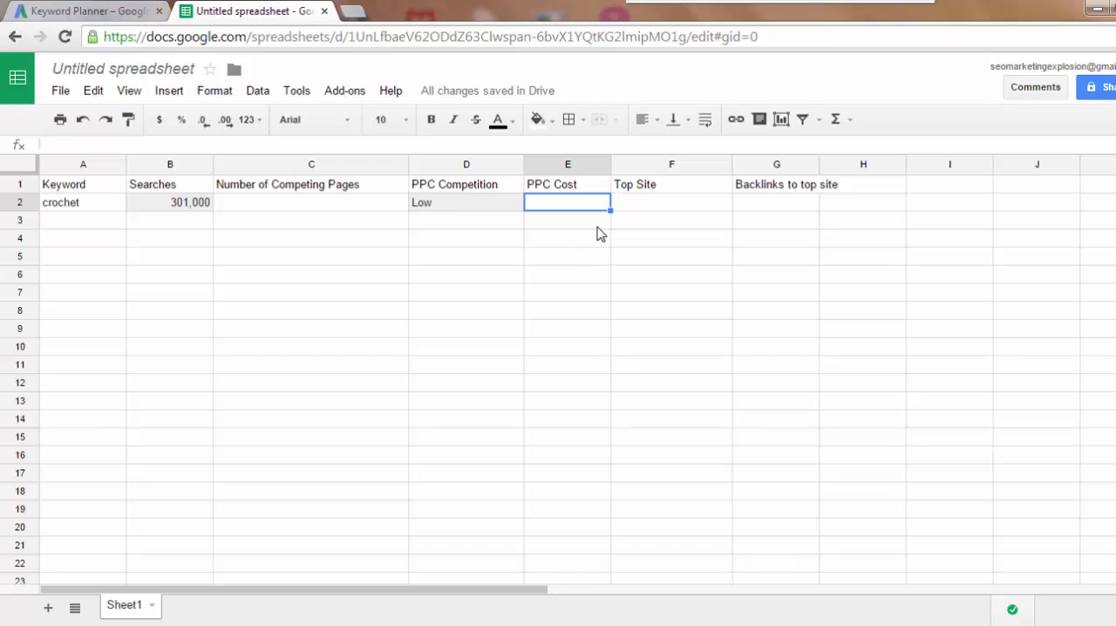
type("0.3")
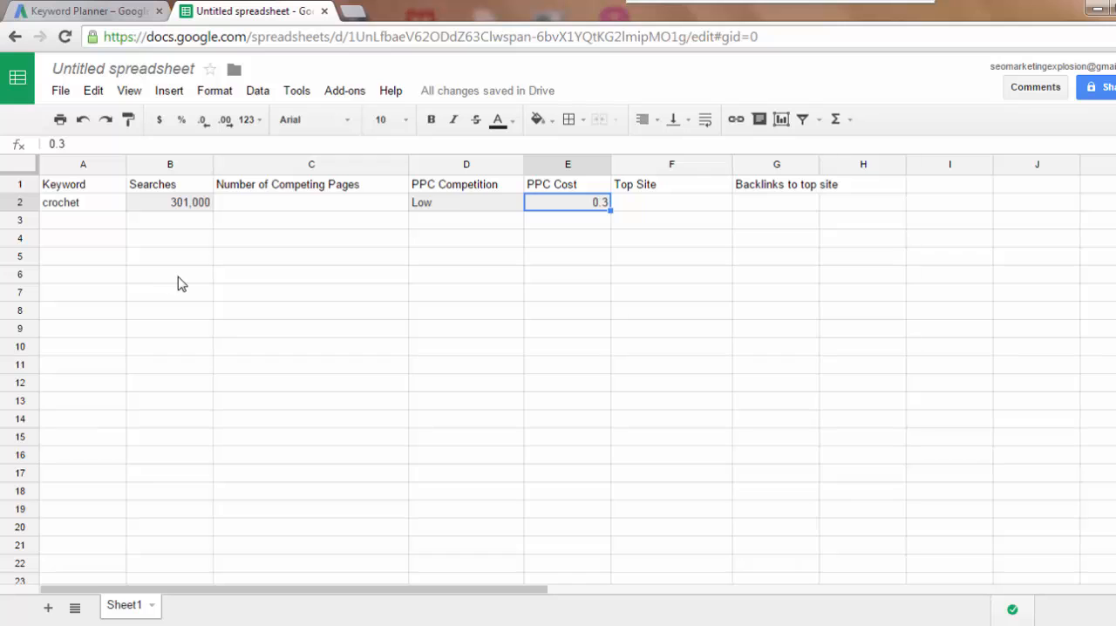
- Copy the keyword "crochet" from cell A2 and search Google for it in a new browser tab
left_click(90, 208)
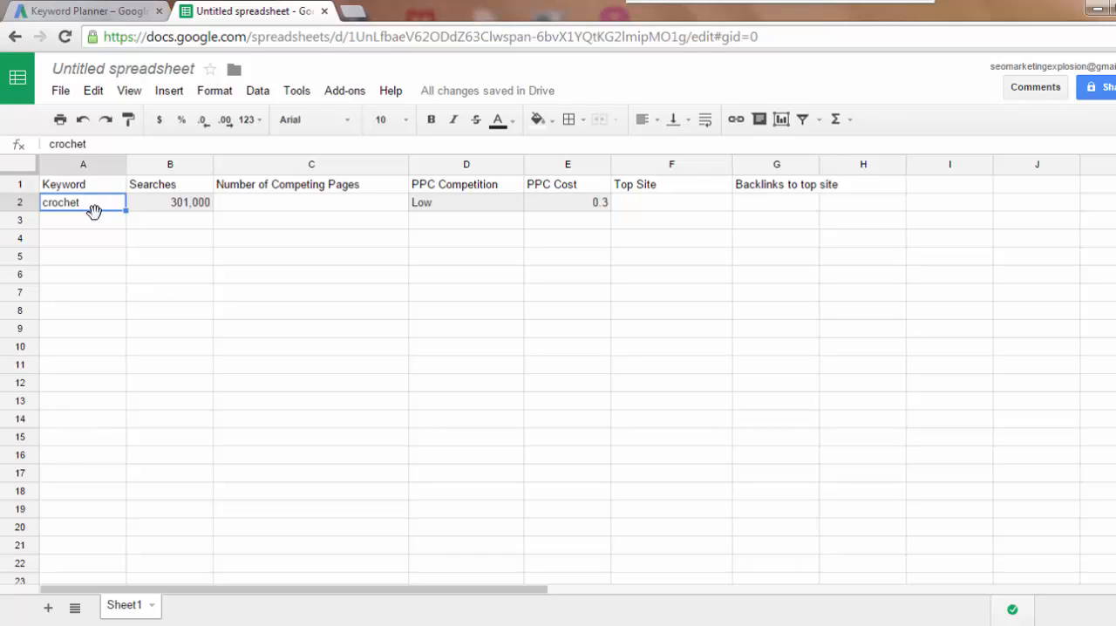
left_click(352, 11)
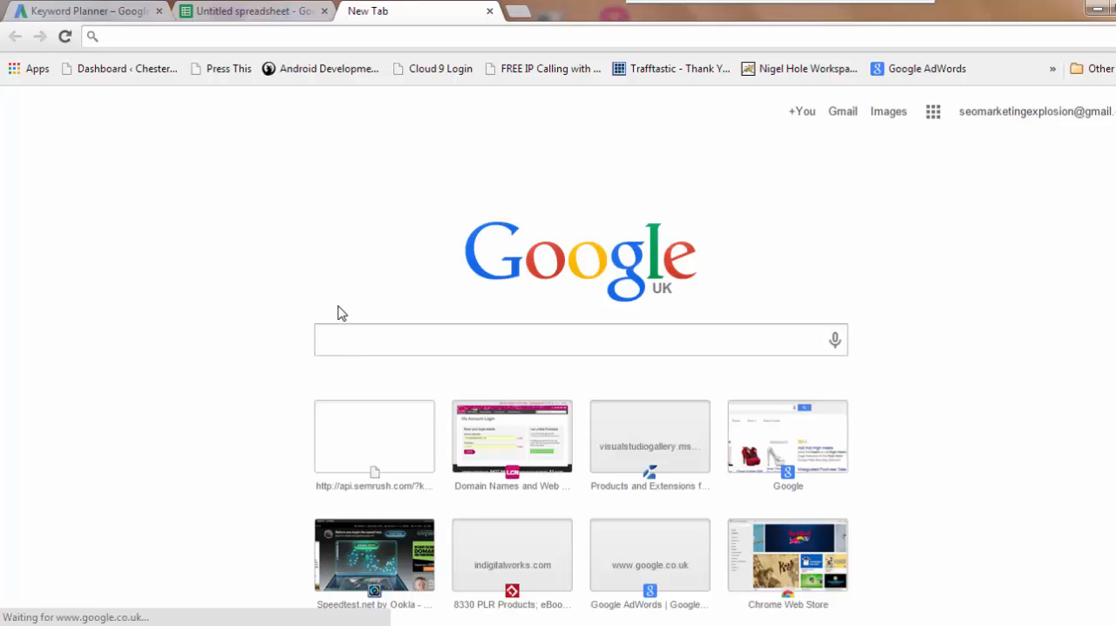
left_click(352, 336)
type("crochet")
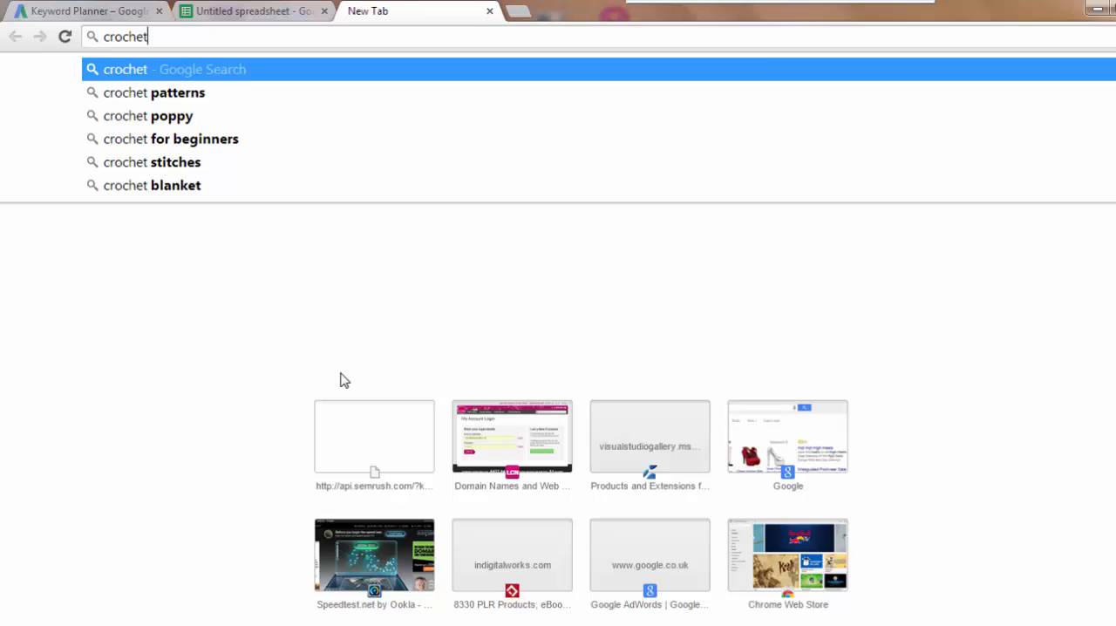
key("Return")
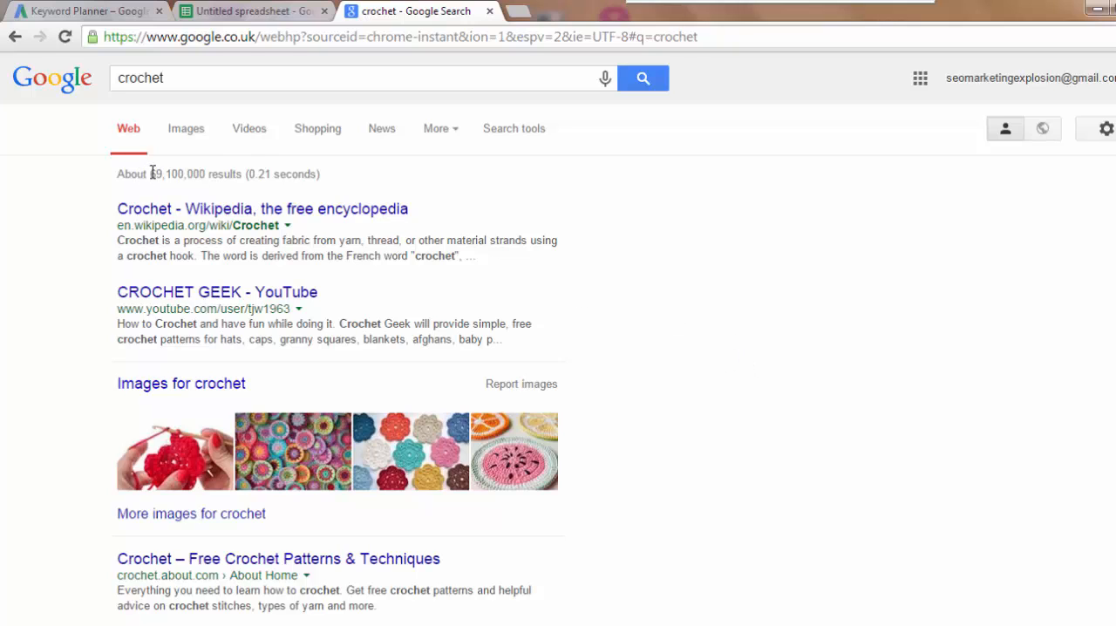
- Copy crochet's Google result count, 69,100,000, into Number of Competing Pages cell C2 of the spreadsheet
left_click_drag(152, 174, 206, 174)
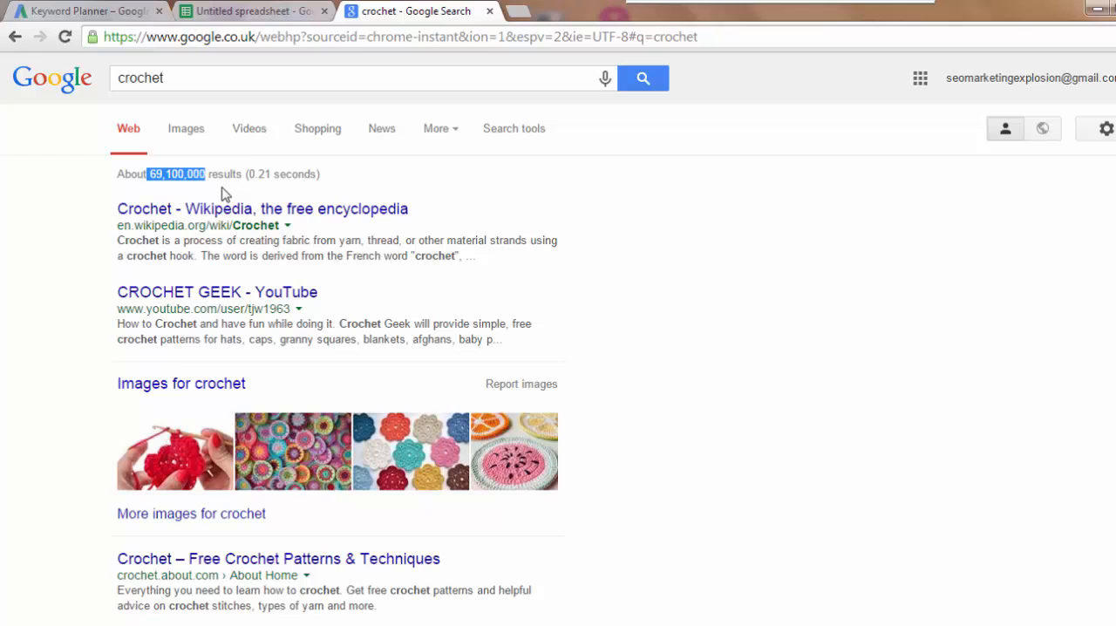
left_click(213, 12)
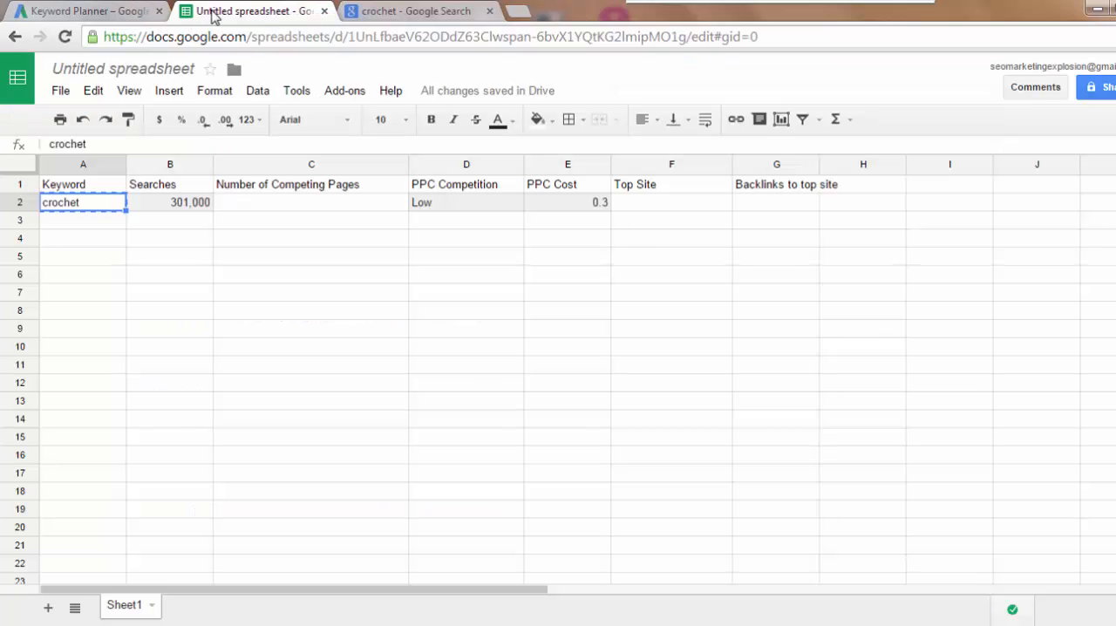
left_click(279, 205)
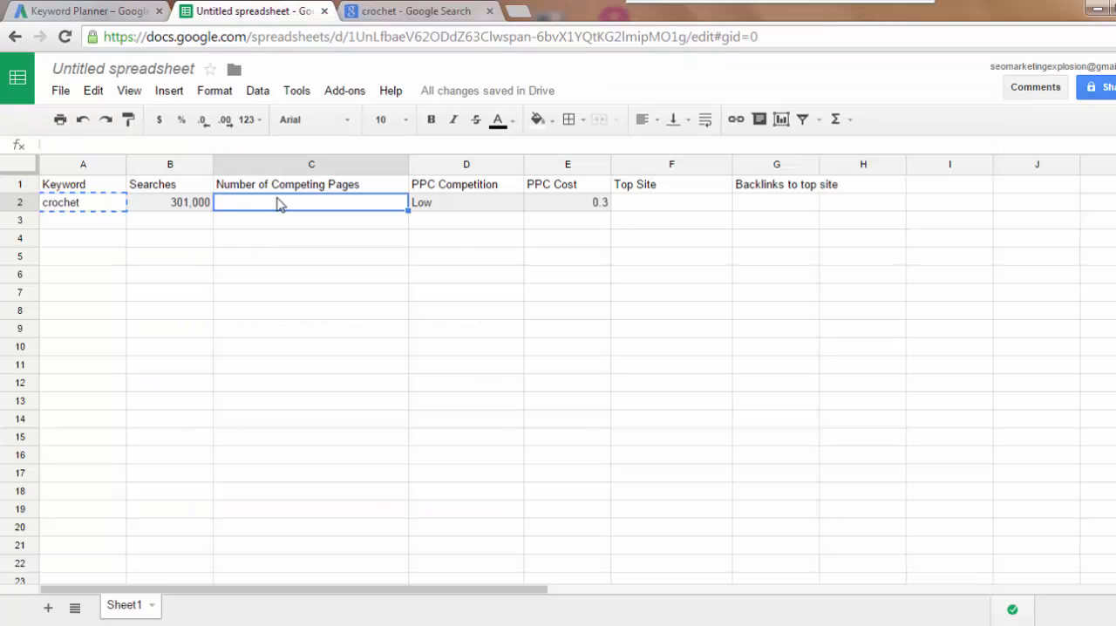
key("ctrl+v")
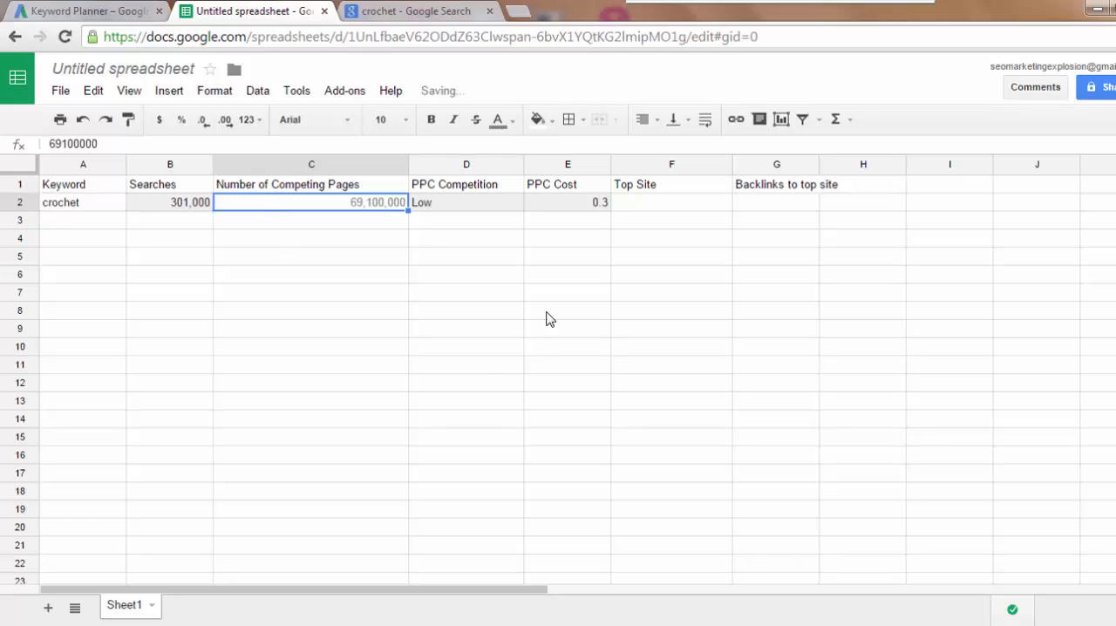
- Open the crochet.about.com result from the Google search and copy its address into Top Site cell F2 of the spreadsheet
left_click(425, 11)
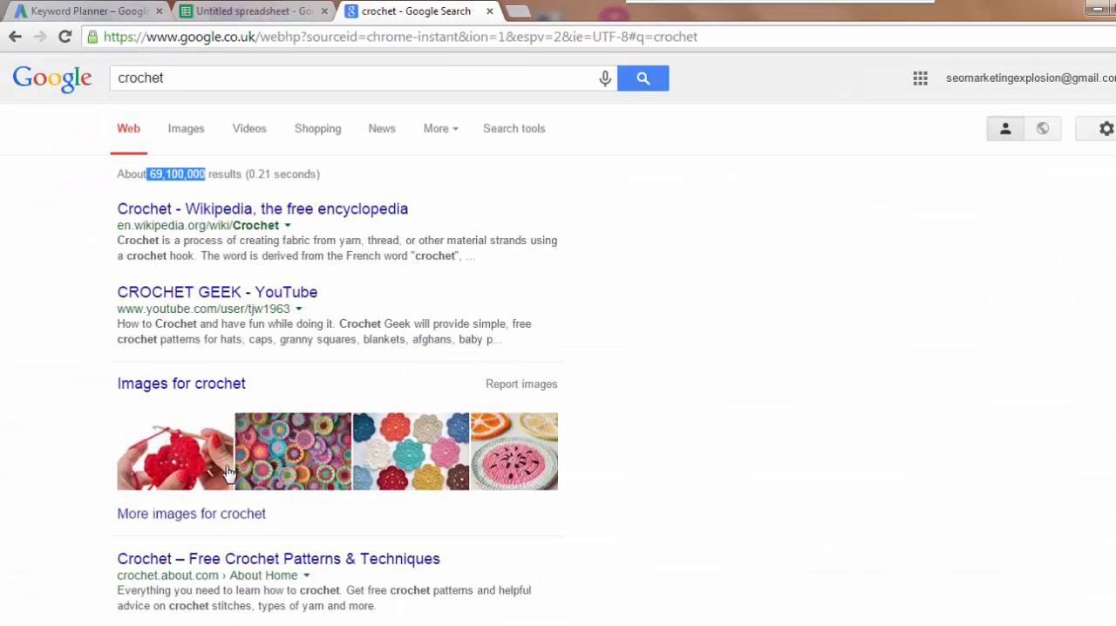
scroll(313, 541, "down", 1)
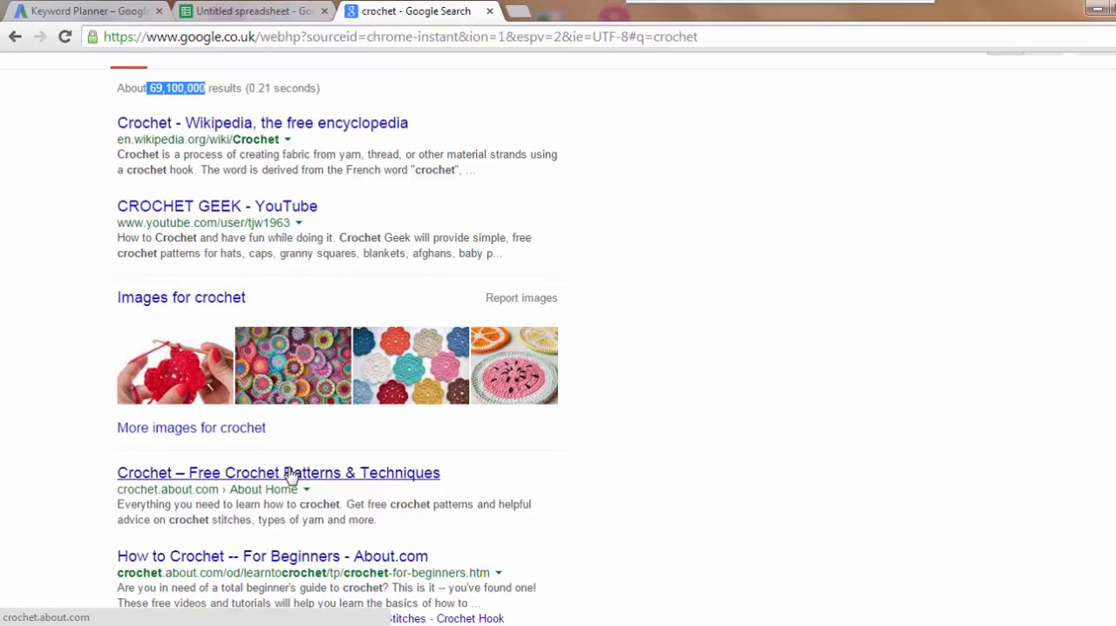
left_click(291, 477)
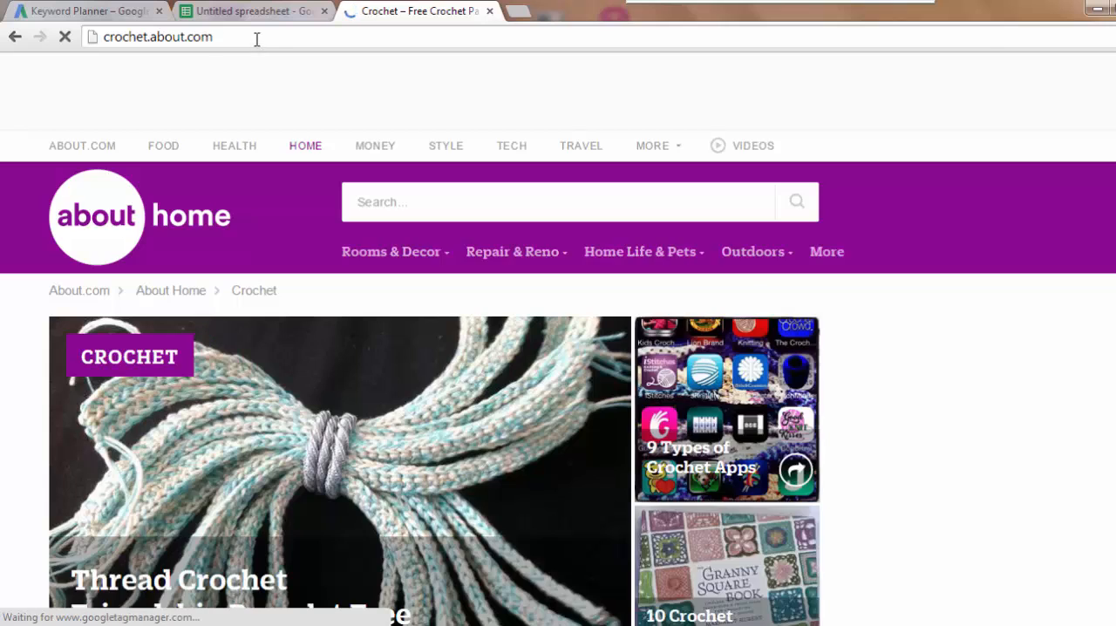
left_click_drag(259, 37, 93, 36)
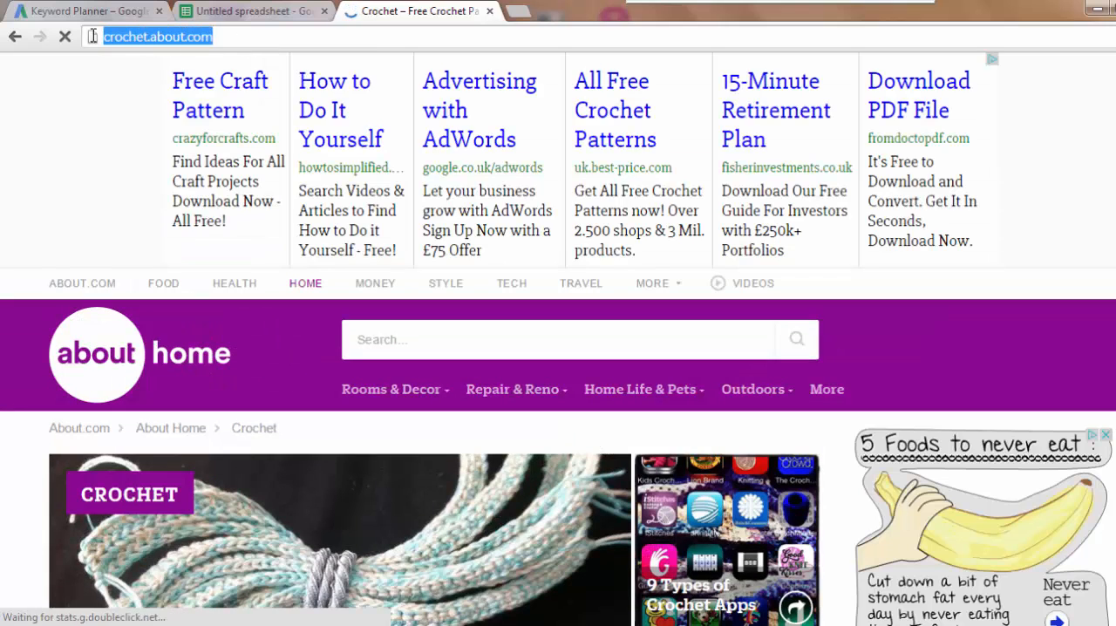
left_click(260, 17)
left_click(676, 207)
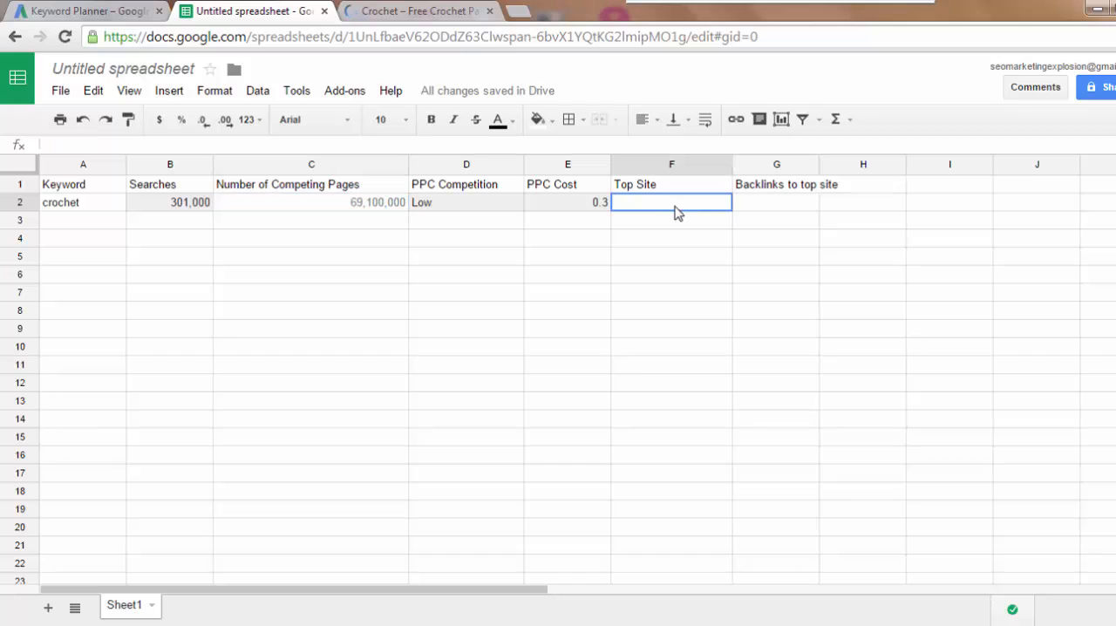
key("ctrl+v")
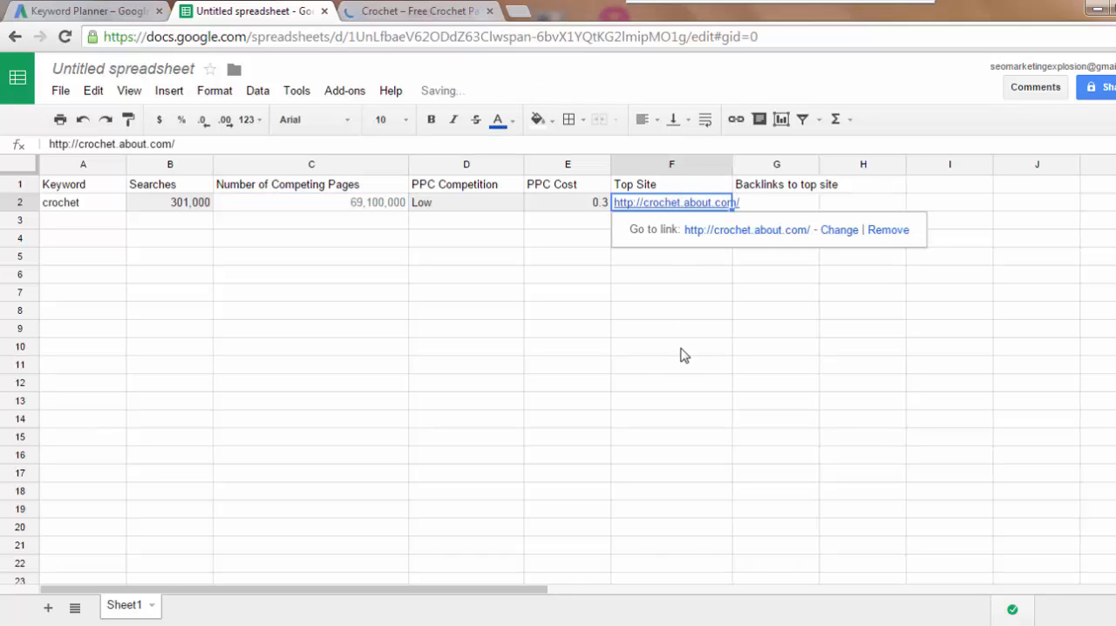
left_click(802, 204)
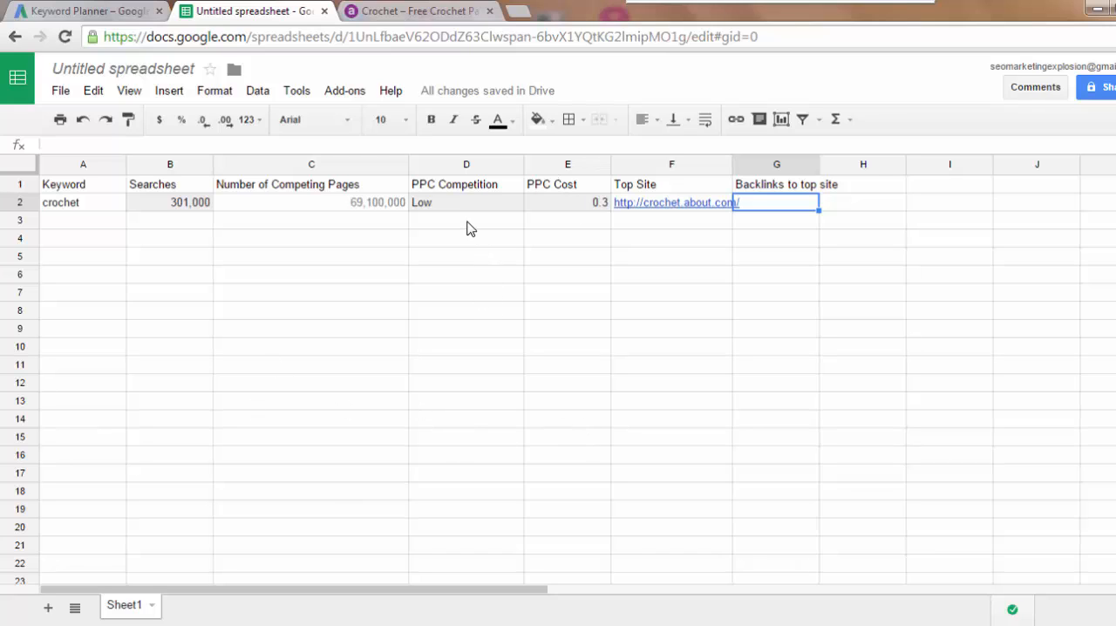
scroll(236, 421, "down", 3)
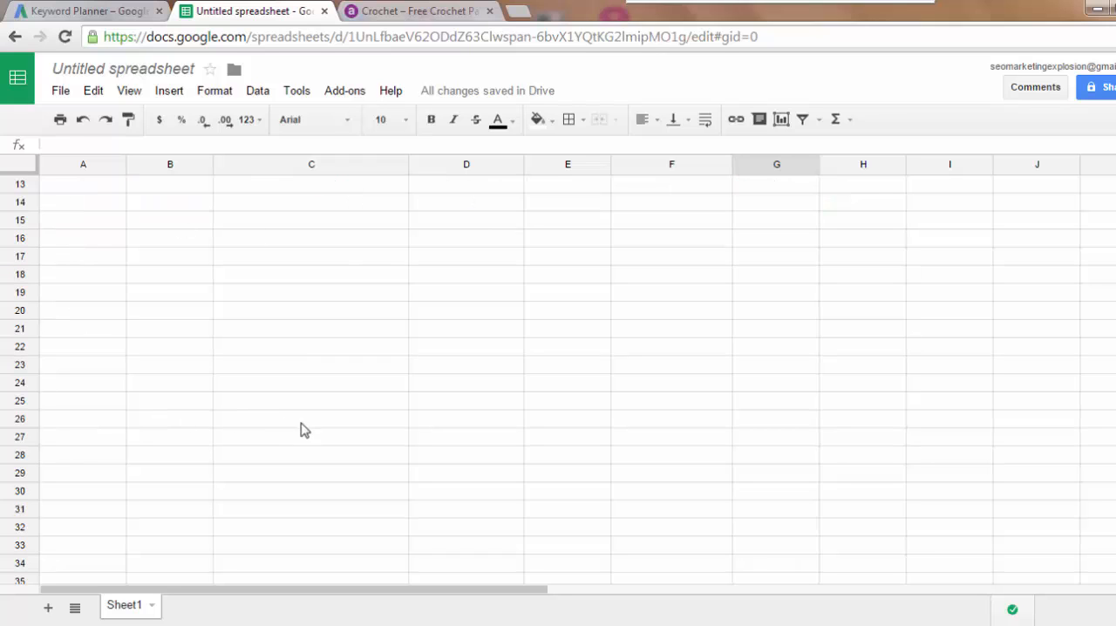
scroll(368, 386, "up", 3)
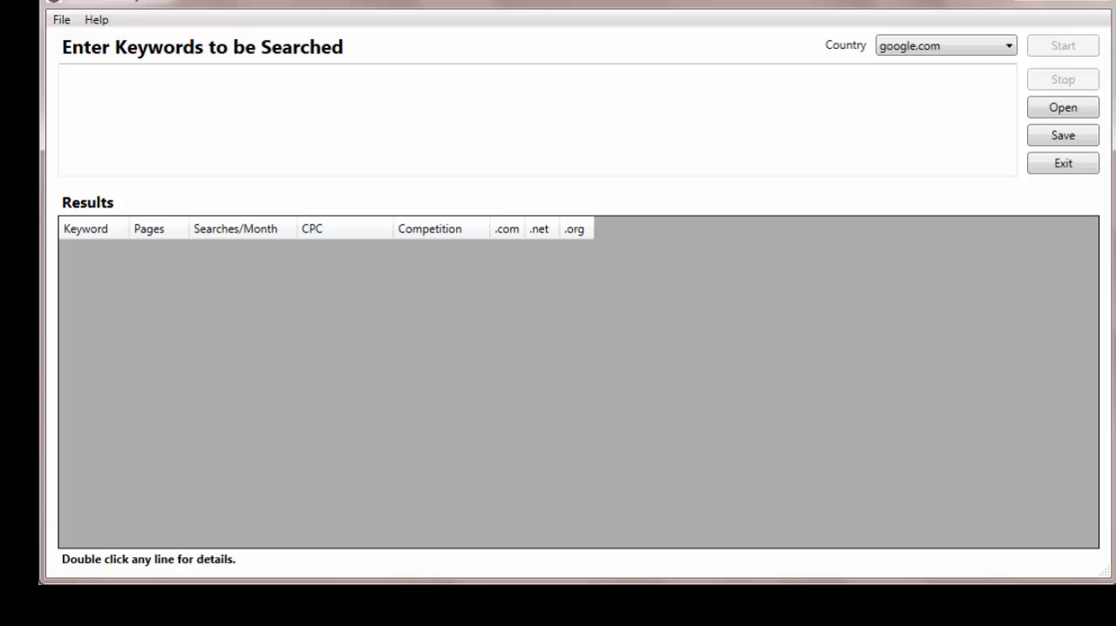
- Switch to the desktop keyword research tool, set the country to google.co.uk and run a search for the keyword "knitting"
left_click(1009, 49)
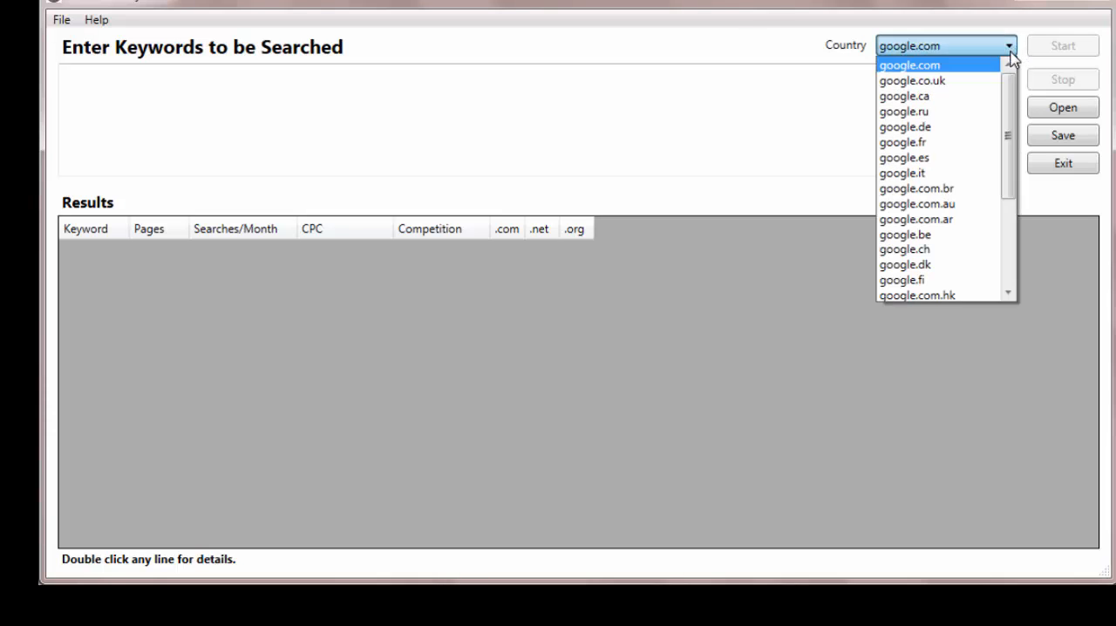
left_click(913, 82)
left_click(185, 97)
type("knitt")
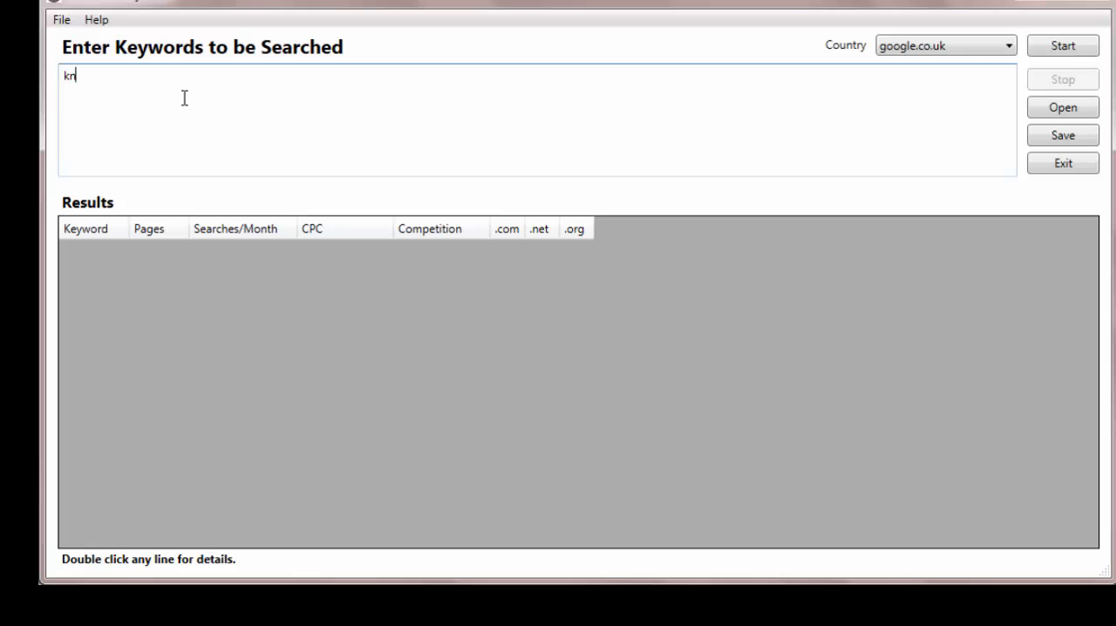
type("ing")
left_click(1060, 48)
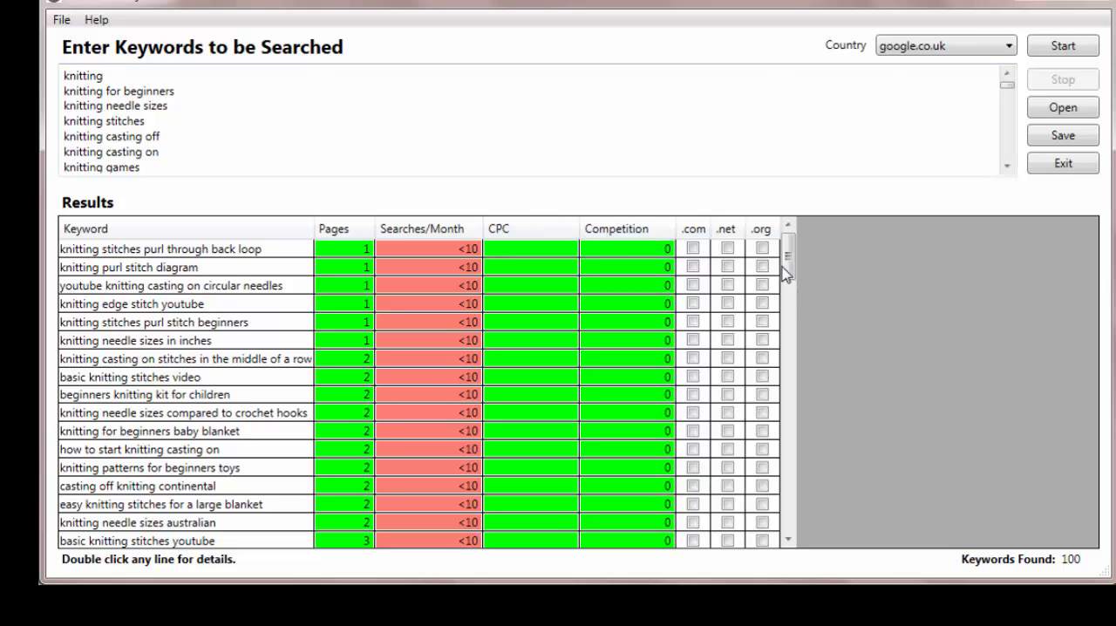
- Examine the knitting keyword results, sorting them by Searches/Month and by ascending CPC to review the most expensive keywords
left_click_drag(790, 259, 836, 558)
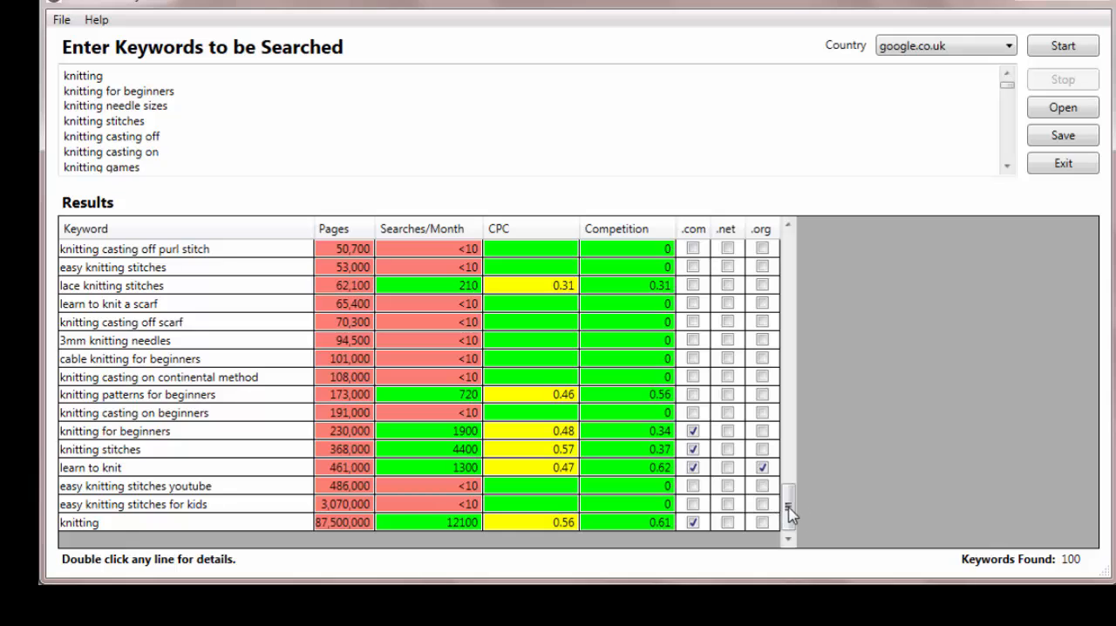
left_click_drag(788, 513, 791, 460)
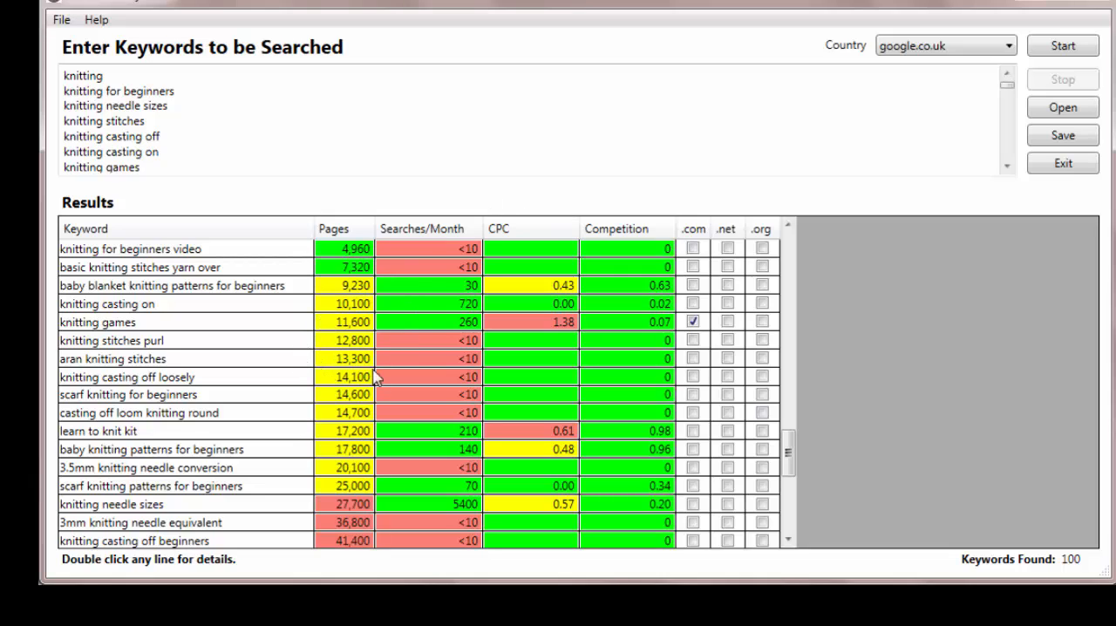
scroll(435, 451, "up", 1)
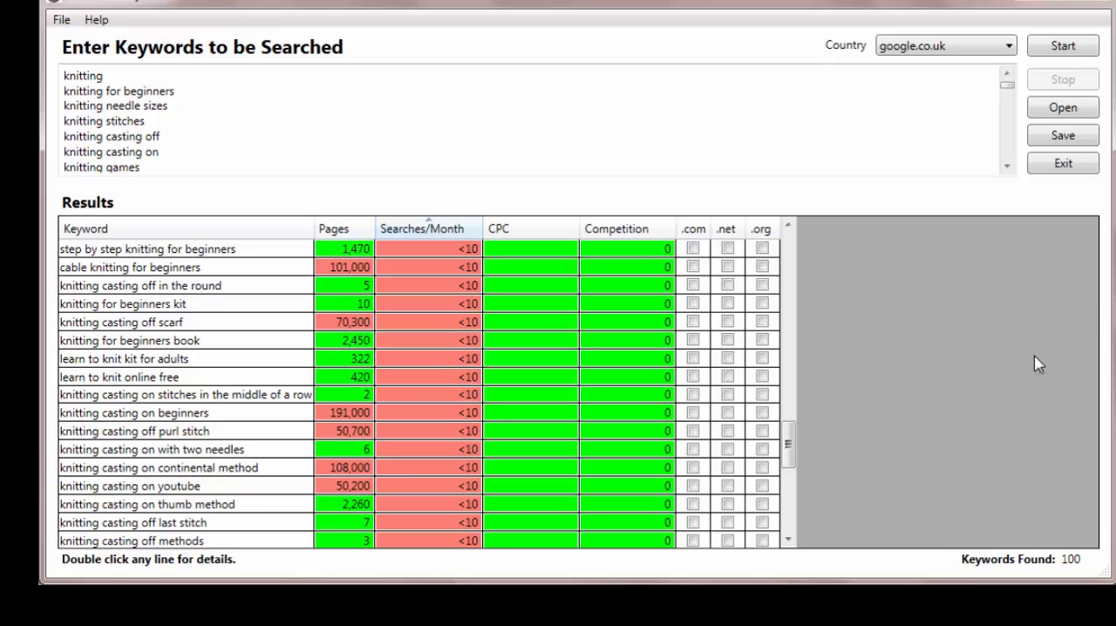
scroll(438, 411, "down", 3)
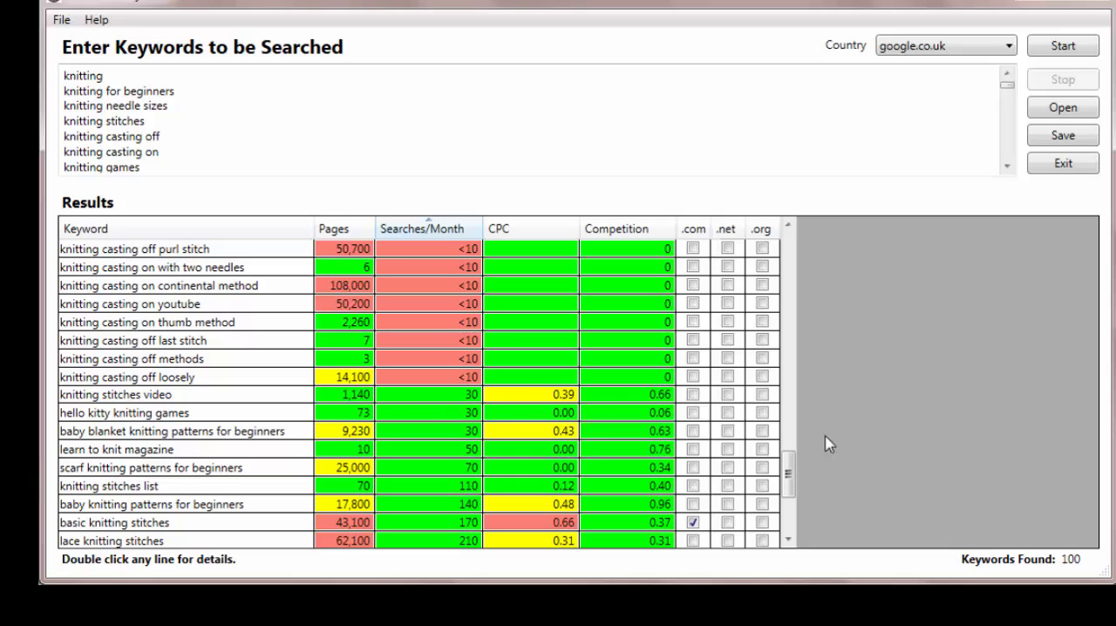
scroll(783, 407, "up", 3)
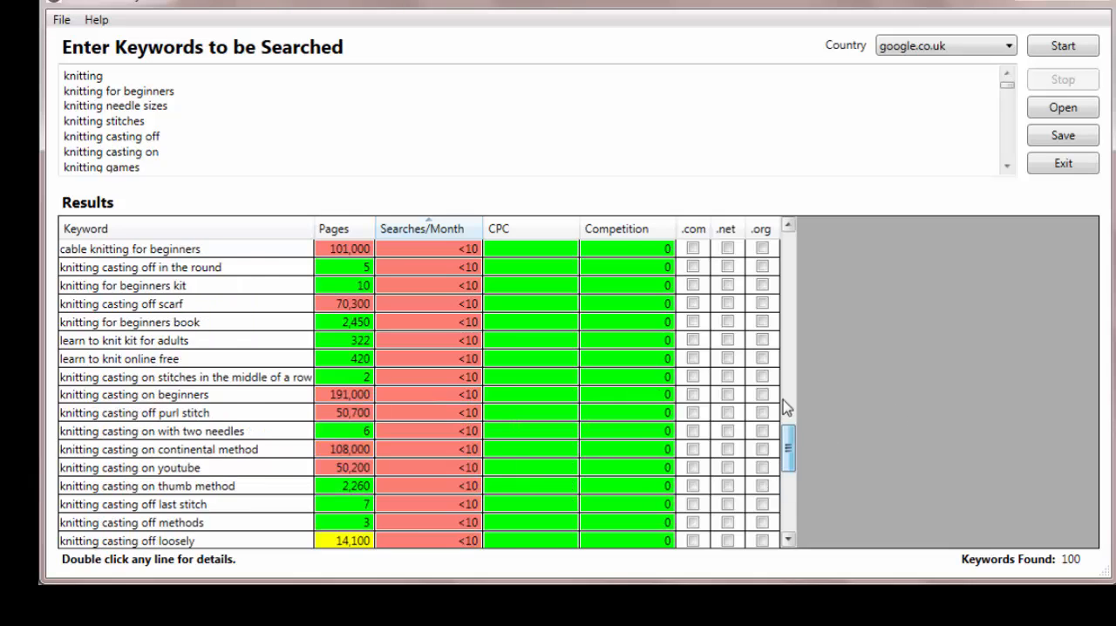
left_click(556, 234)
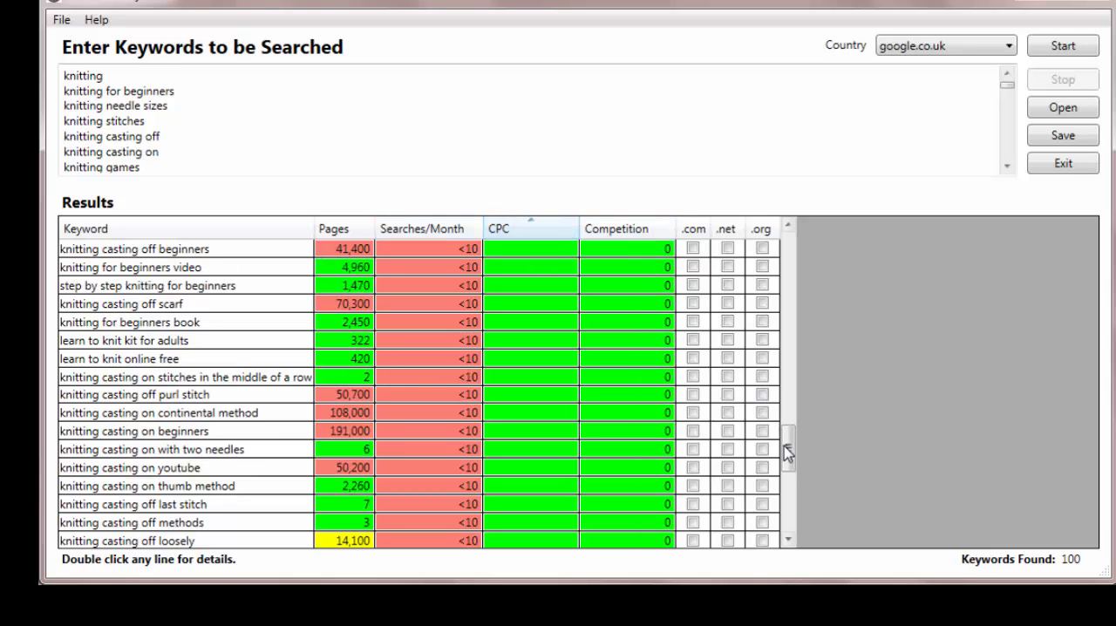
left_click_drag(791, 449, 787, 539)
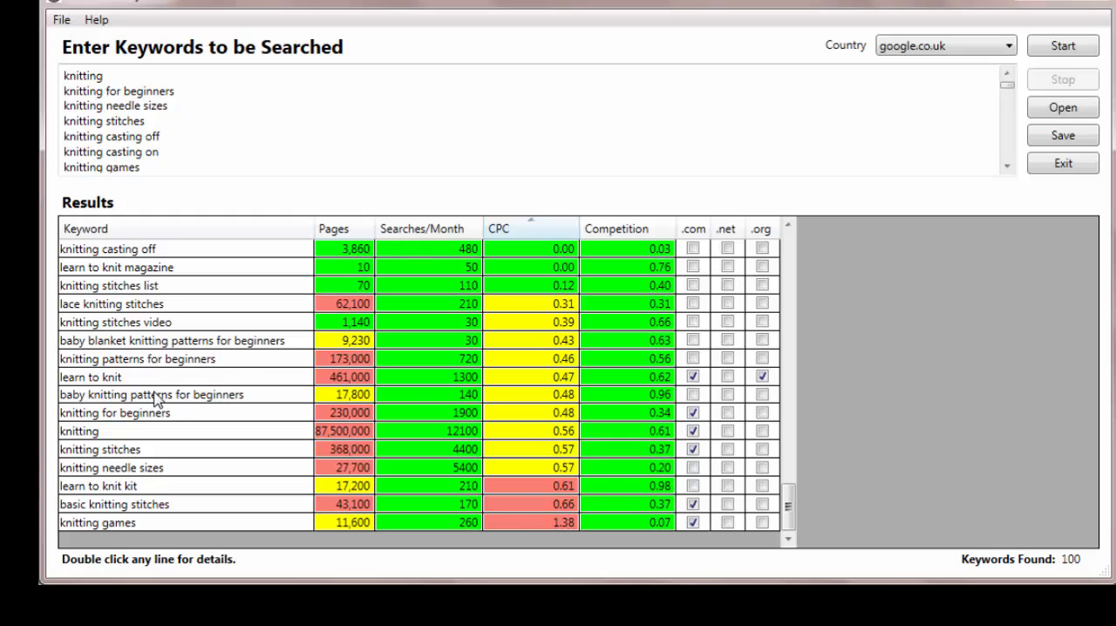
- Open the details for "learn to knit kit" and inspect the top backlinks of thelittleknitkitcompany.co.uk
double_click(88, 486)
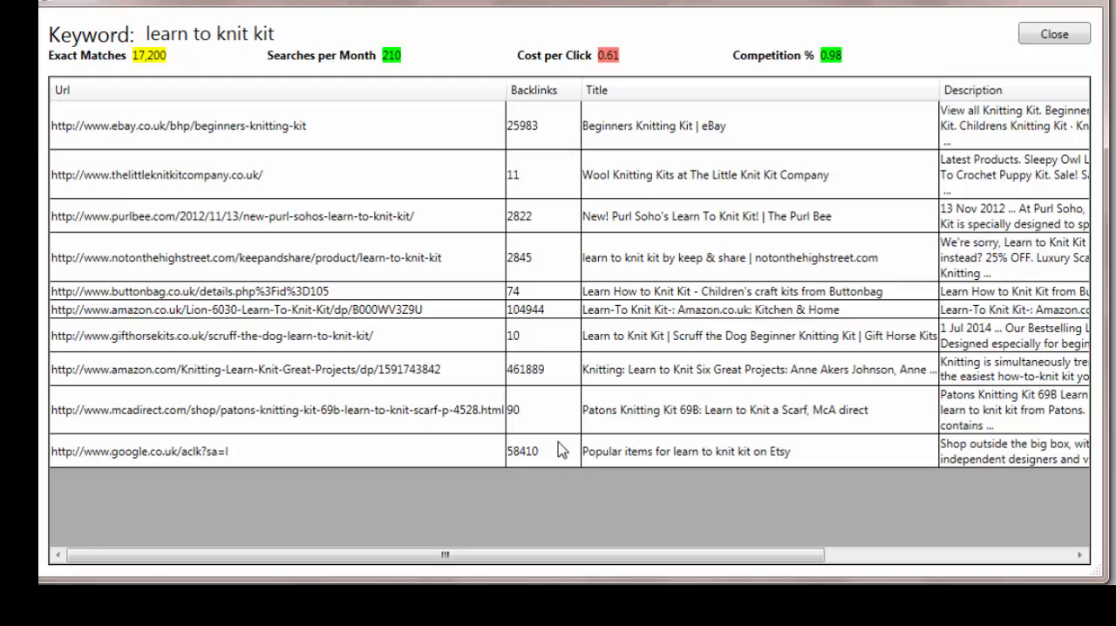
left_click(520, 181)
double_click(520, 180)
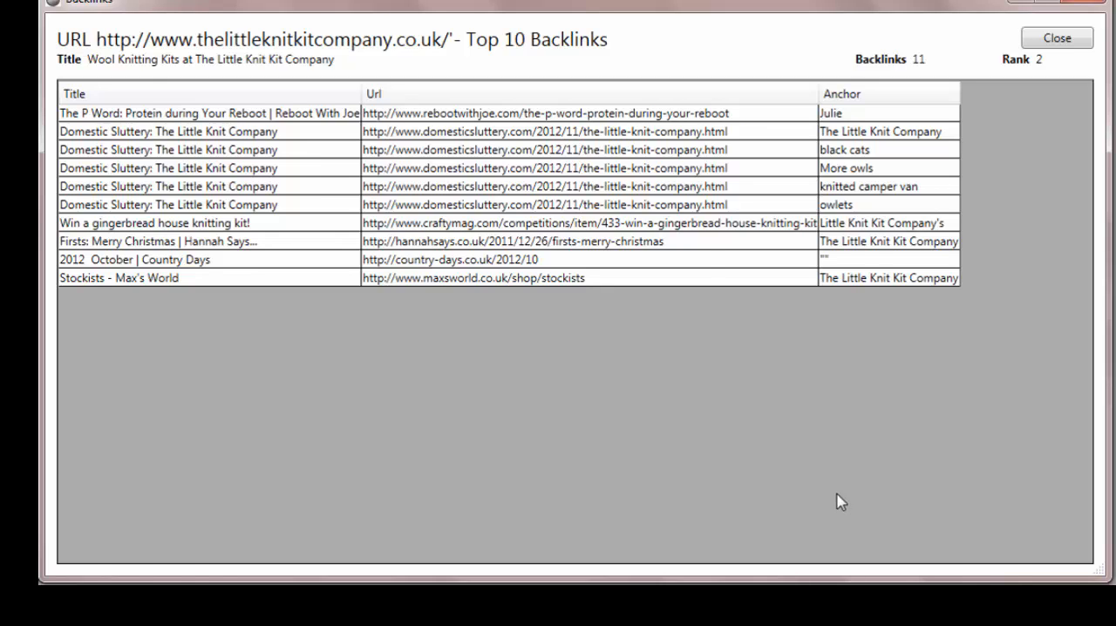
key("Escape")
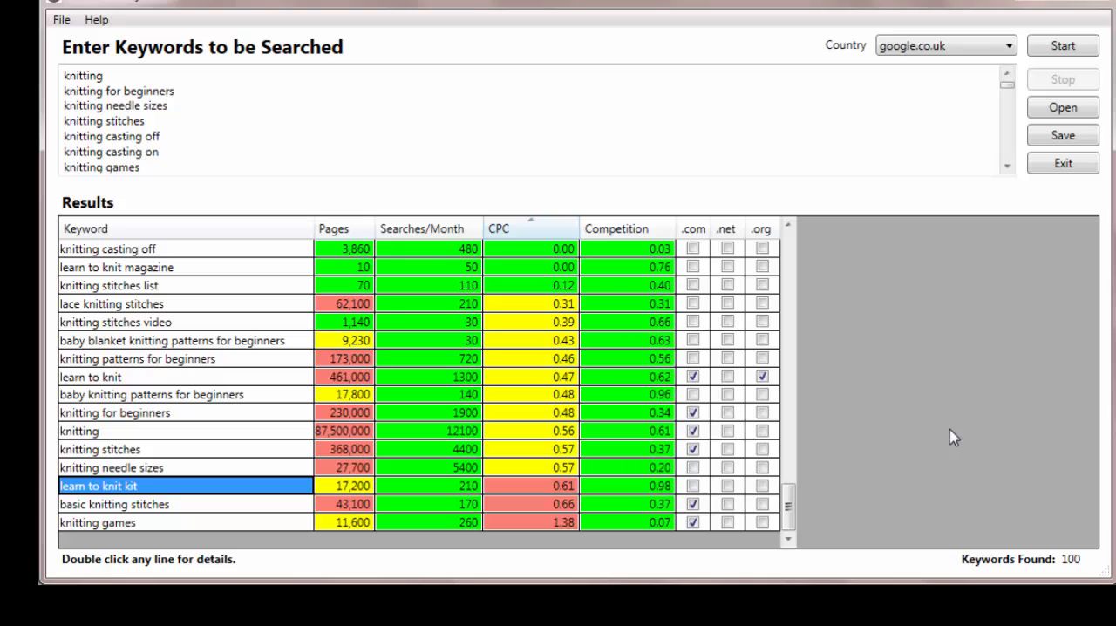